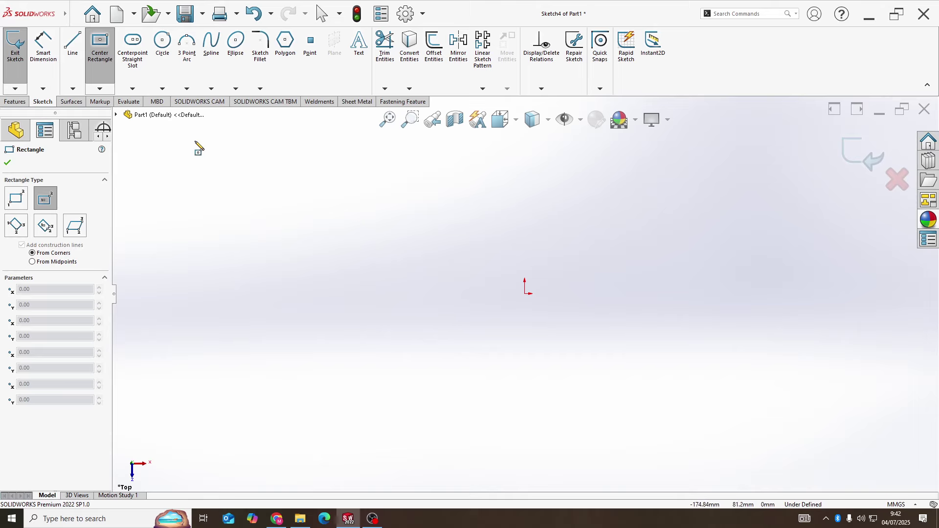
# Step: Sketch a center rectangle about 110 by 80 mm centred on the origin
pyautogui.click(525, 295)
pyautogui.click(629, 369)
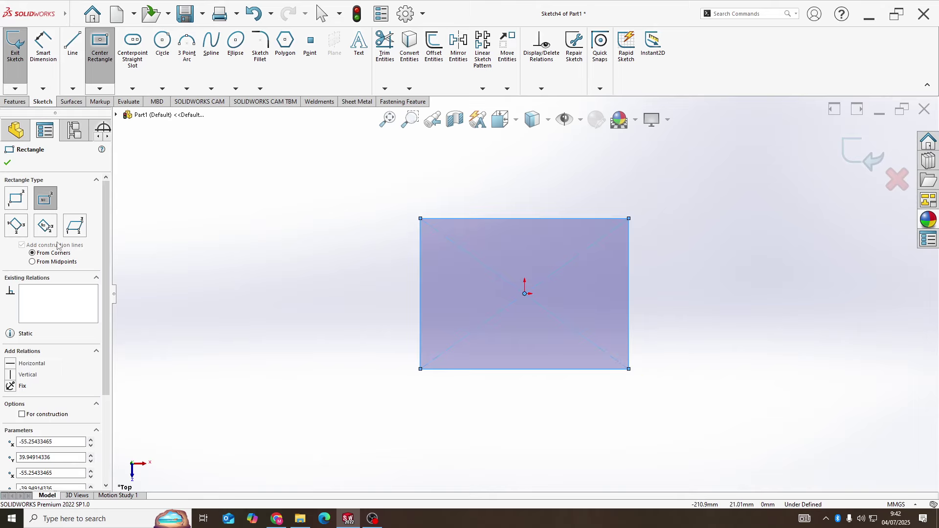
pyautogui.click(8, 163)
# Step: Dimension the rectangle to 100 mm wide and 50 mm high
pyautogui.click(43, 46)
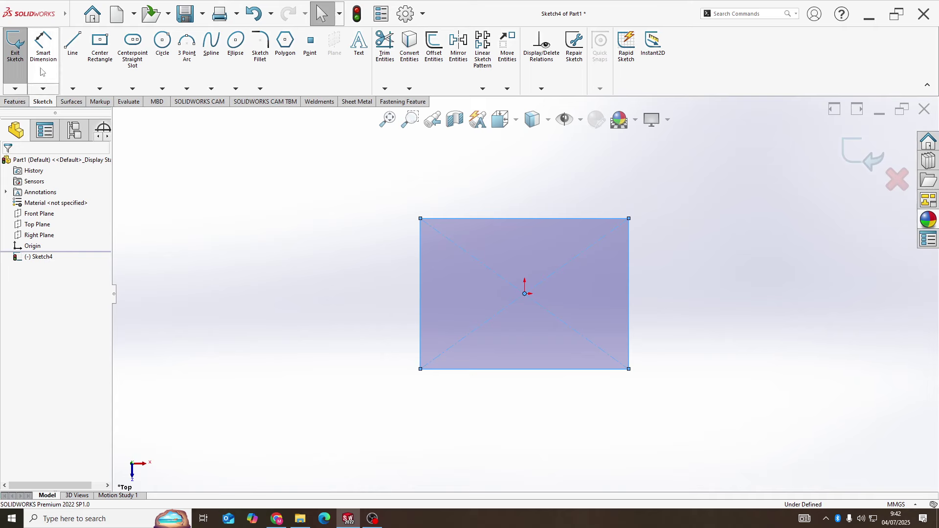
pyautogui.click(500, 370)
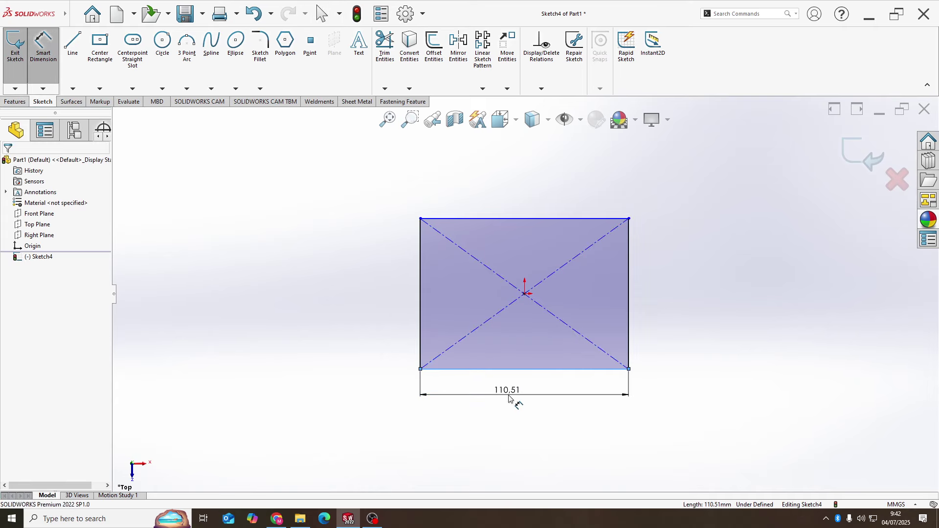
pyautogui.click(515, 394)
pyautogui.write('100')
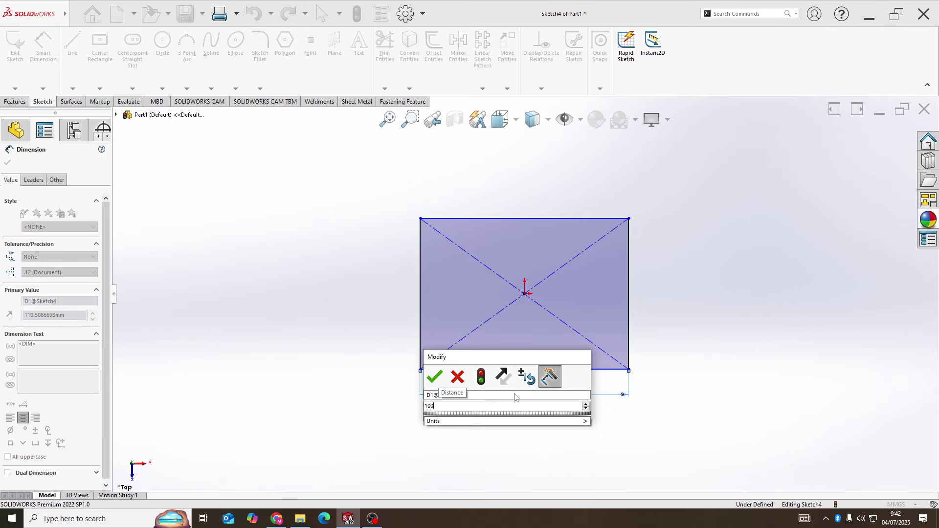
pyautogui.press('Return')
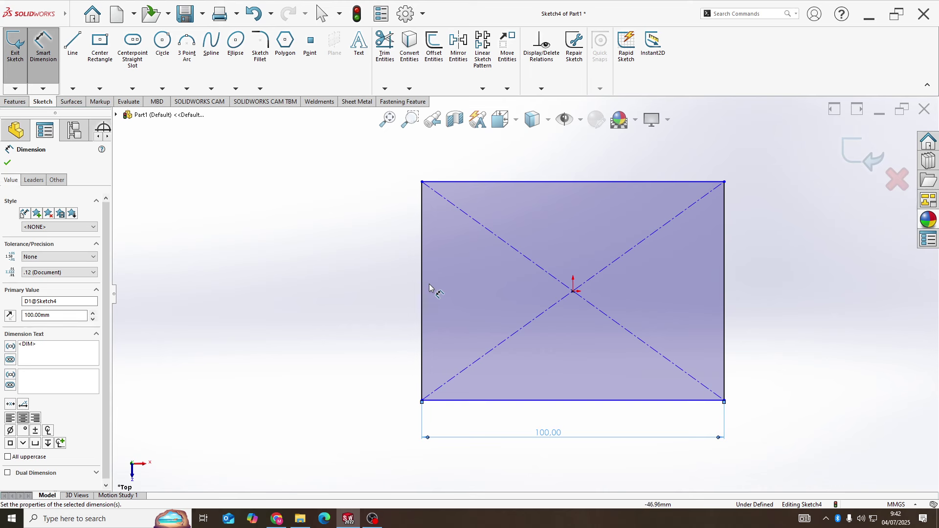
pyautogui.click(421, 285)
pyautogui.click(390, 289)
pyautogui.write('50')
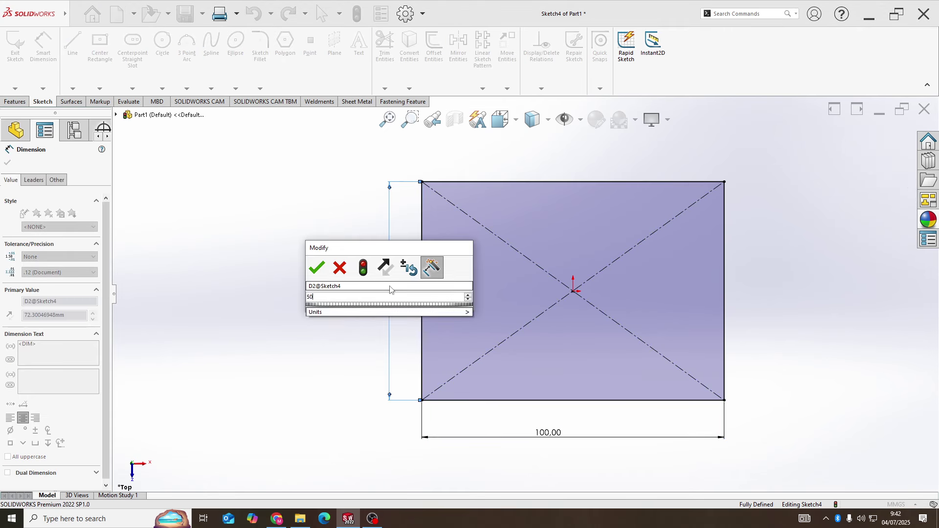
pyautogui.press('Return')
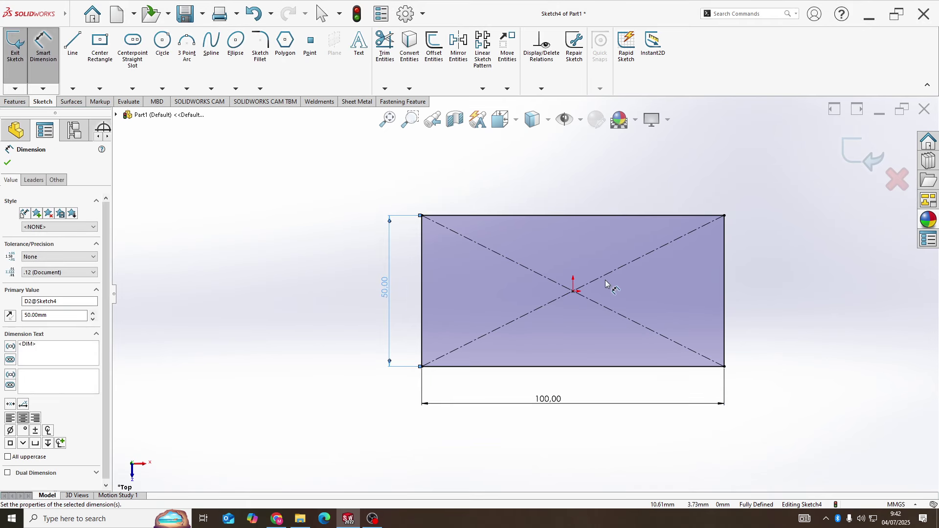
# Step: Extrude the rectangle as a blind boss 5 mm thick
pyautogui.click(18, 102)
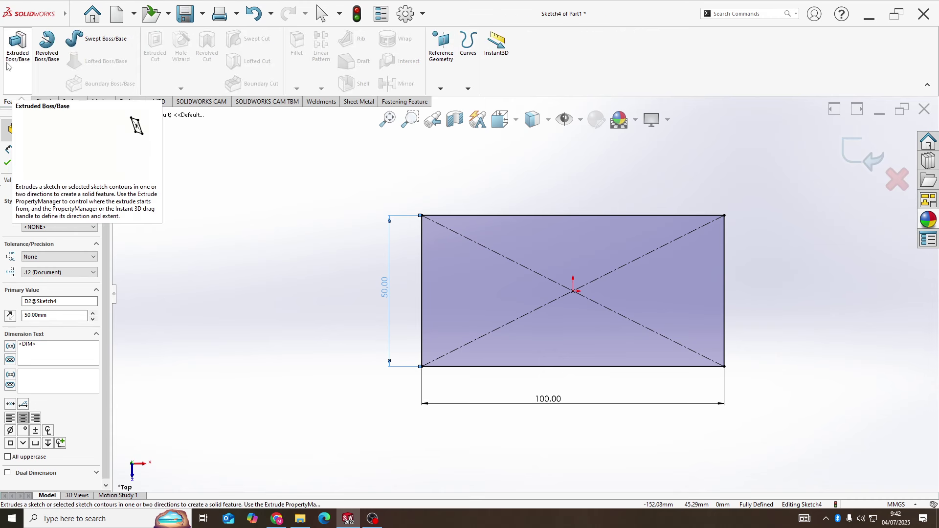
pyautogui.click(17, 66)
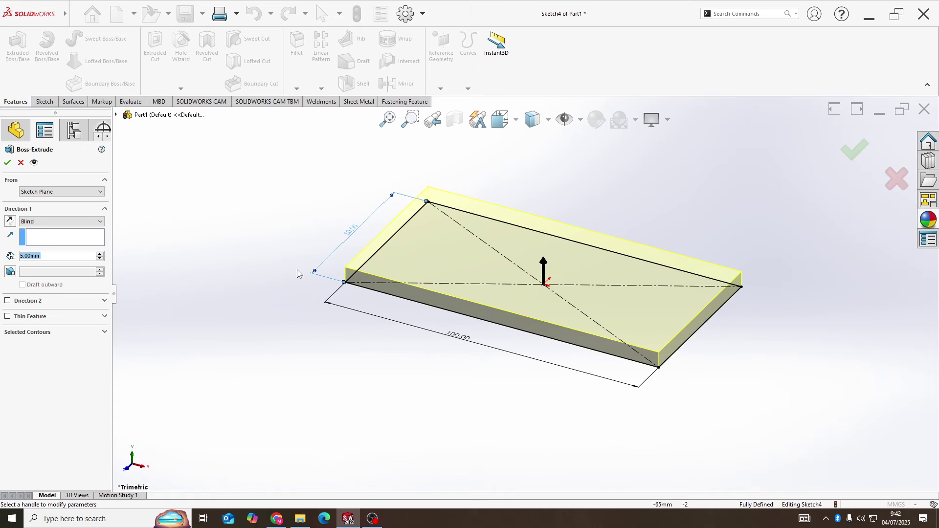
pyautogui.click(7, 162)
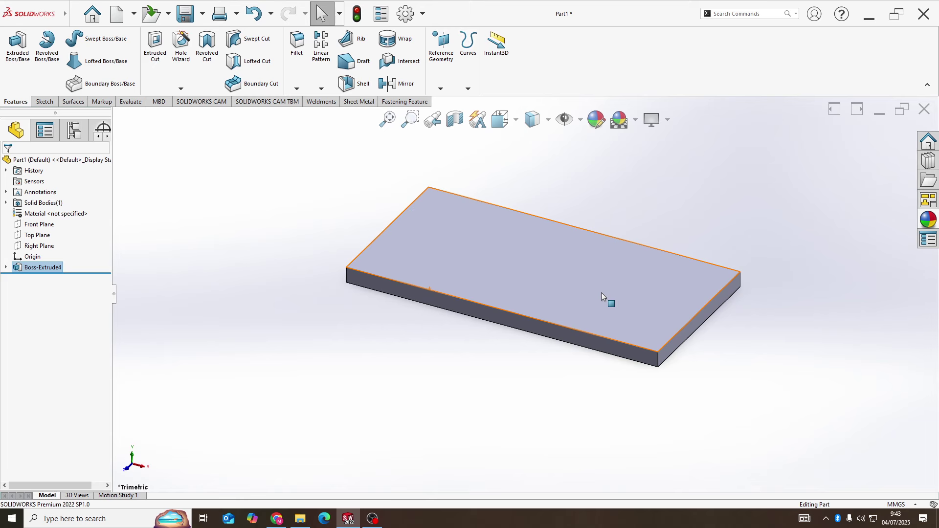
# Step: Apply a yellow color (RGB 255, 255, 0) to the extruded plate
pyautogui.keyDown('ctrl'); pyautogui.moveTo(600, 293); pyautogui.dragTo(534, 296, button='middle'); pyautogui.keyUp('ctrl')
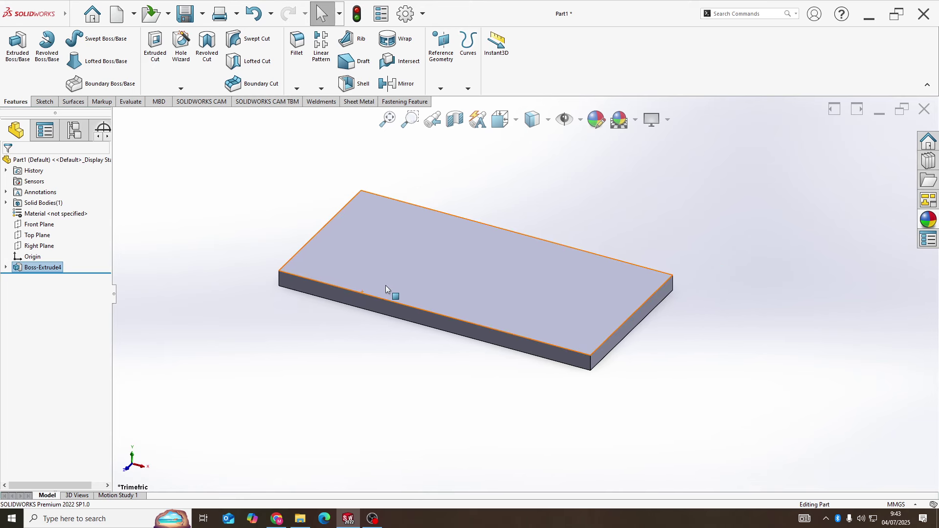
pyautogui.click(601, 128)
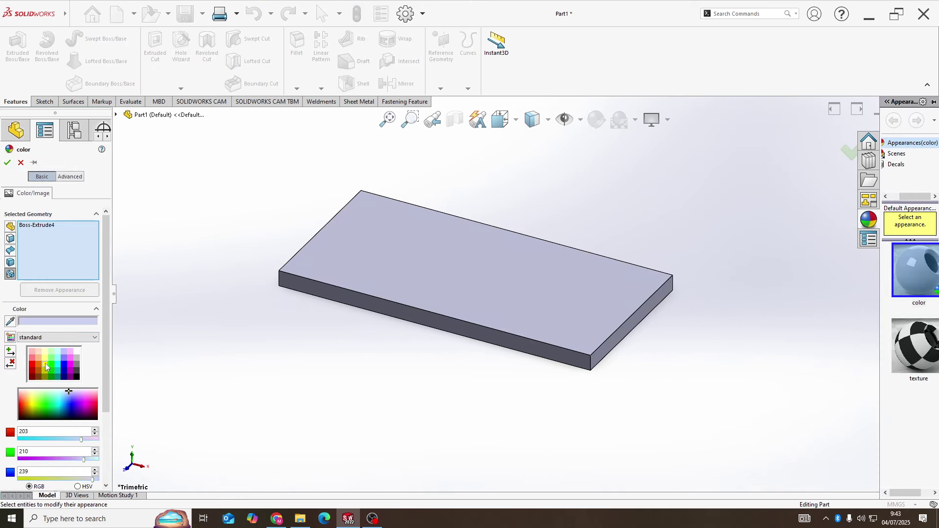
pyautogui.click(45, 363)
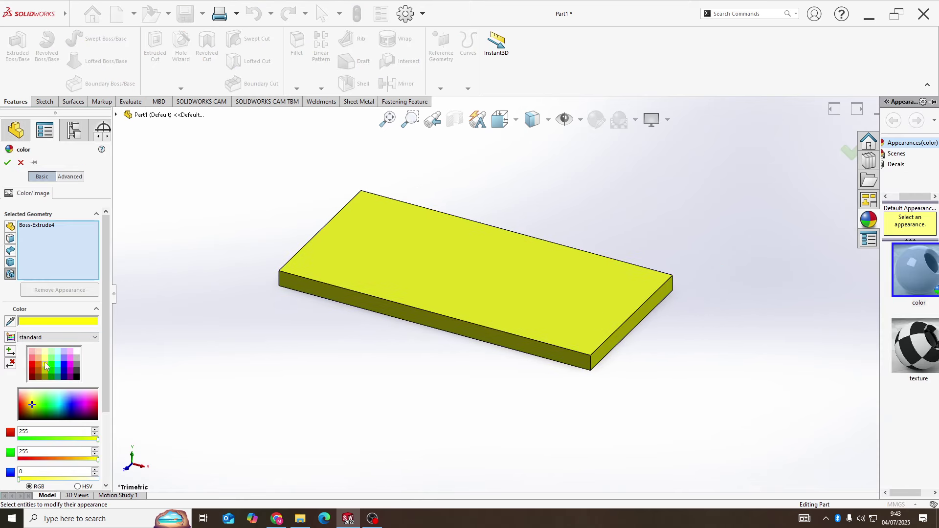
pyautogui.click(7, 163)
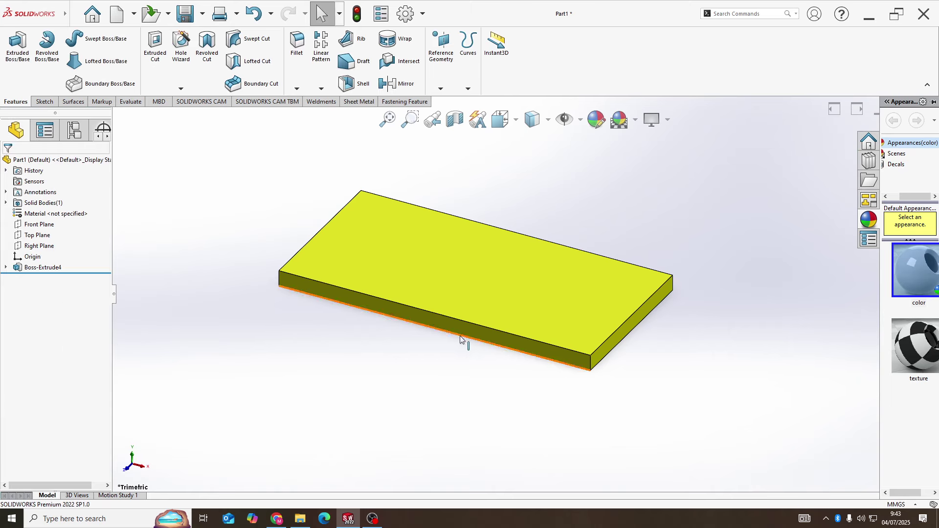
# Step: Start a Flex feature in bending mode on the plate and raise its triad along Y to about 16.56 mm
pyautogui.scroll(-2, 468, 348)
pyautogui.scroll(3, 469, 348)
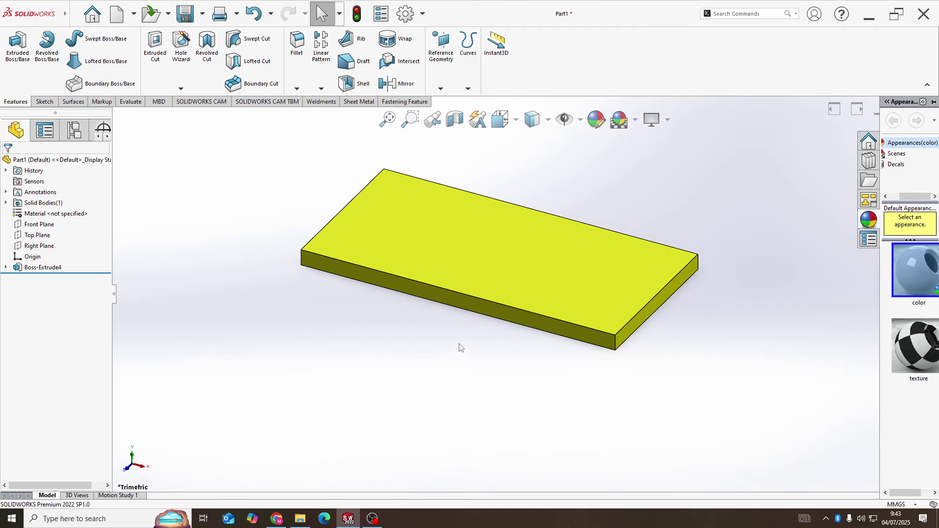
pyautogui.scroll(2, 567, 233)
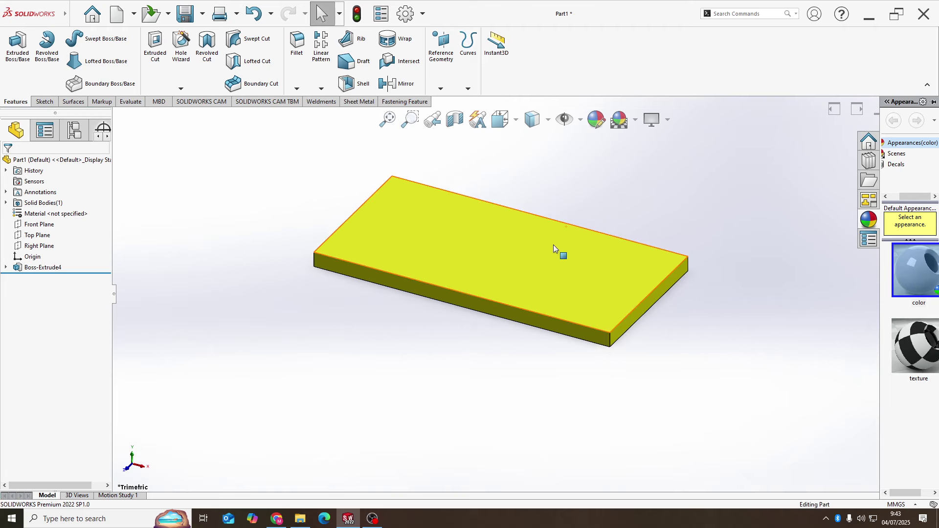
pyautogui.click(69, 17)
pyautogui.moveTo(133, 18)
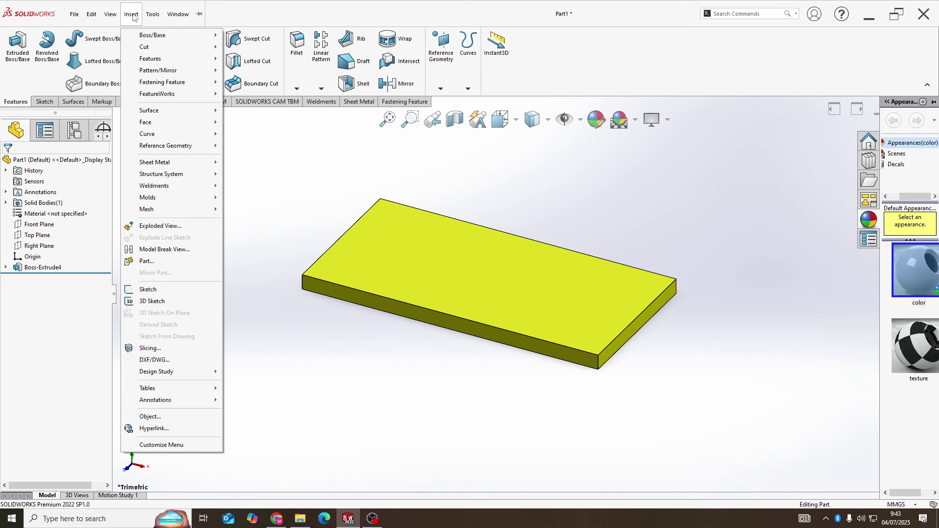
pyautogui.moveTo(149, 63)
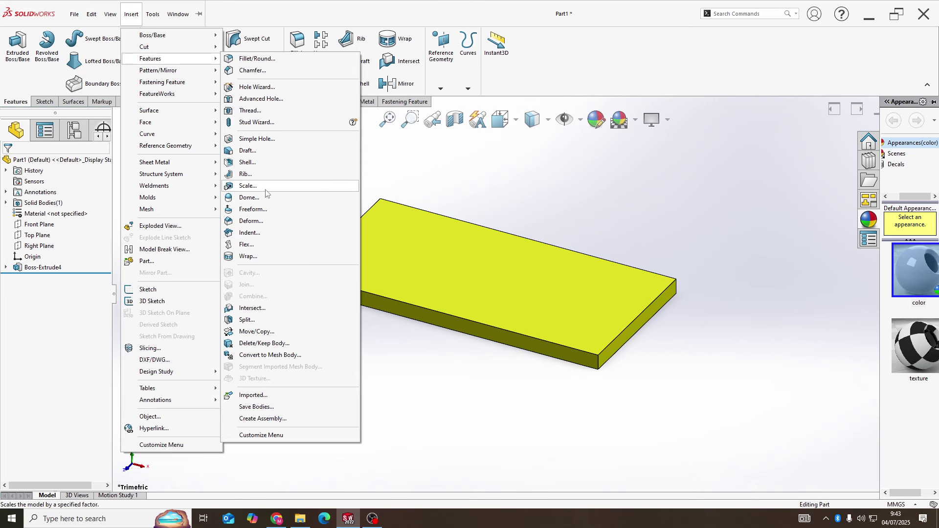
pyautogui.click(272, 245)
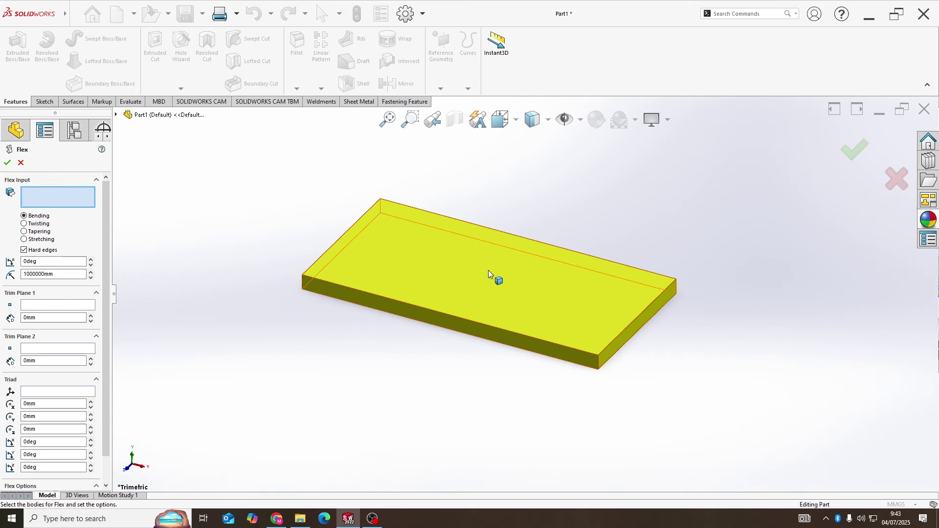
pyautogui.click(451, 271)
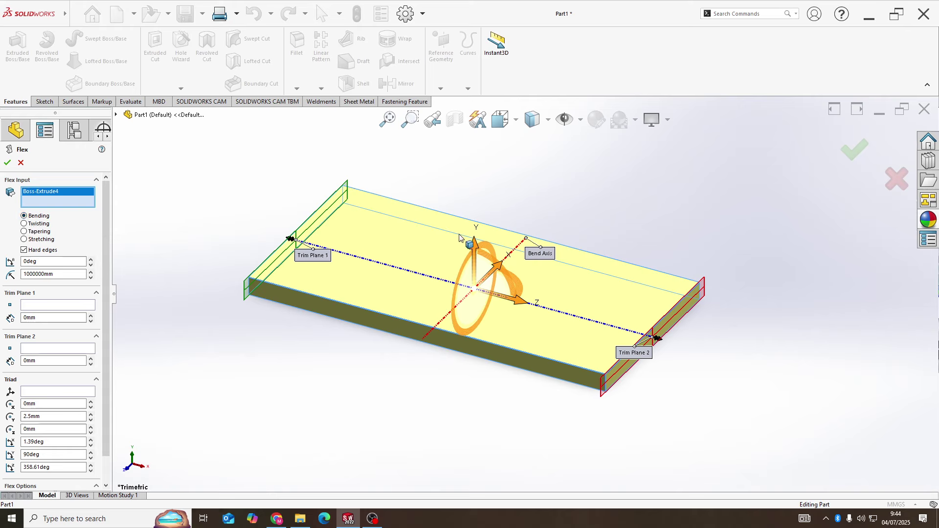
pyautogui.moveTo(474, 247); pyautogui.dragTo(476, 232)
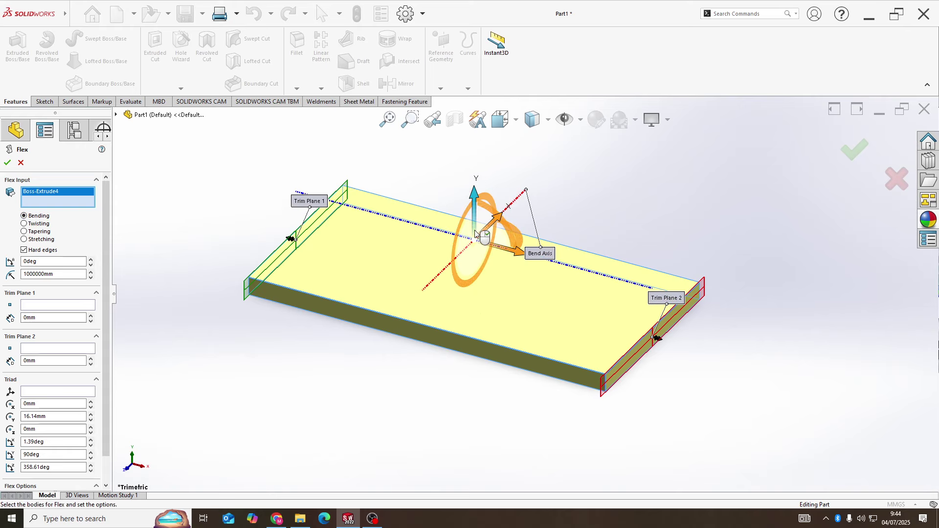
# Step: Set the flex bend angle to 45 degrees
pyautogui.click(24, 261)
pyautogui.write('45')
pyautogui.press('Return')
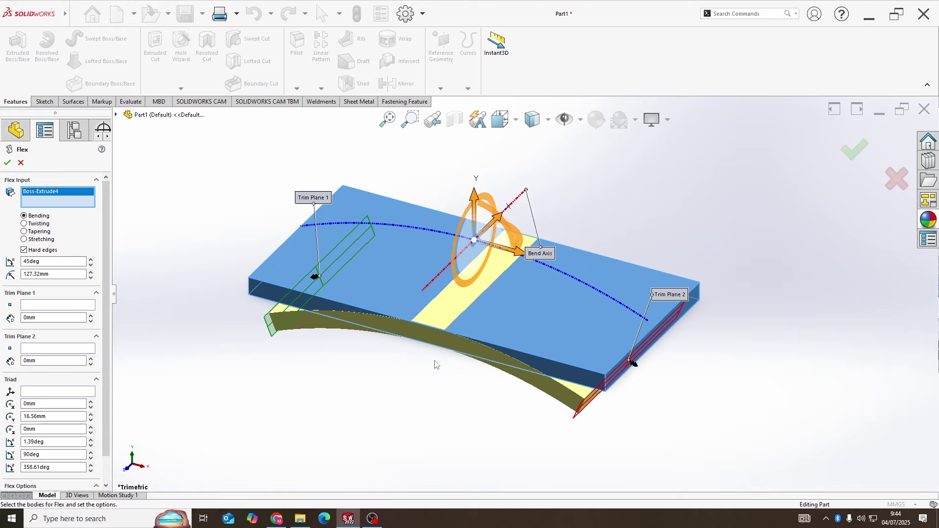
pyautogui.moveTo(435, 365); pyautogui.dragTo(413, 336, button='middle')
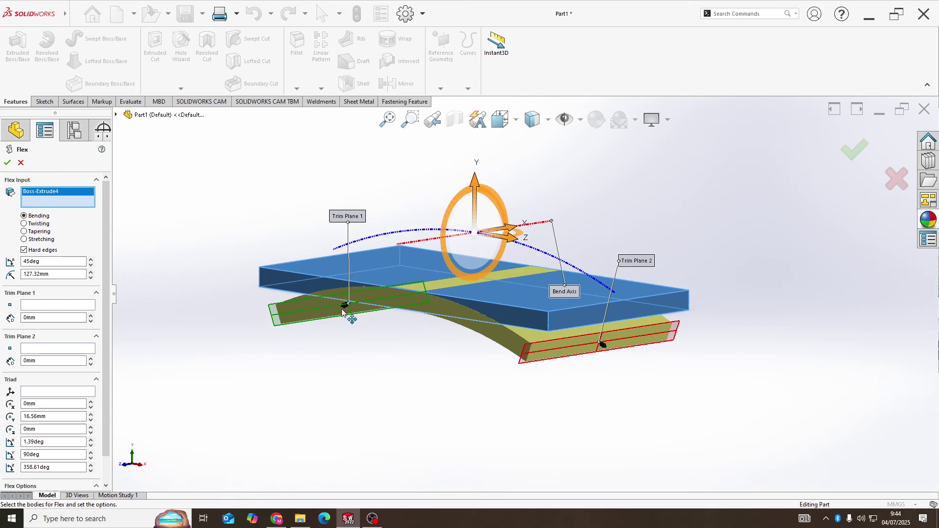
# Step: Set the bend angle to 90 degrees and the Trim Plane 1 distance to 15 mm, and accept the flex
pyautogui.moveTo(32, 261); pyautogui.dragTo(18, 267)
pyautogui.write('90')
pyautogui.press('Return')
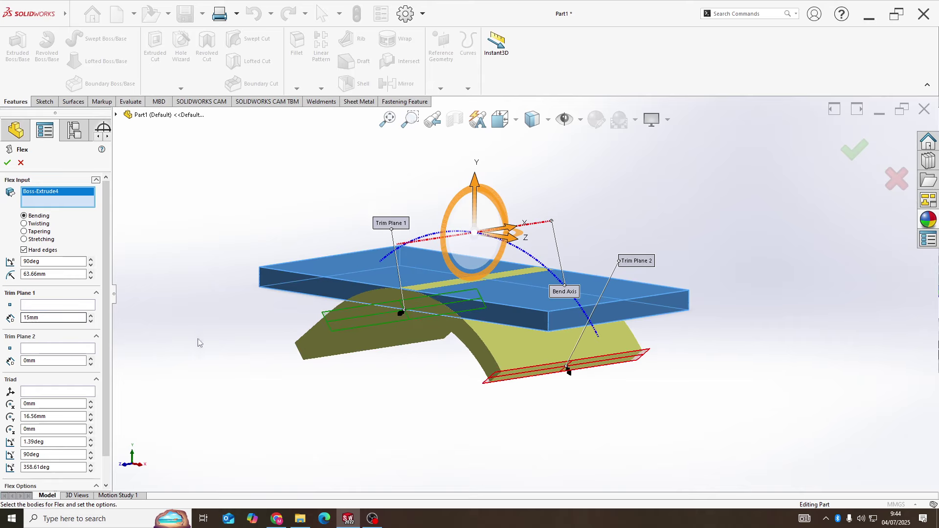
pyautogui.moveTo(317, 344); pyautogui.dragTo(326, 351, button='middle')
pyautogui.click(7, 163)
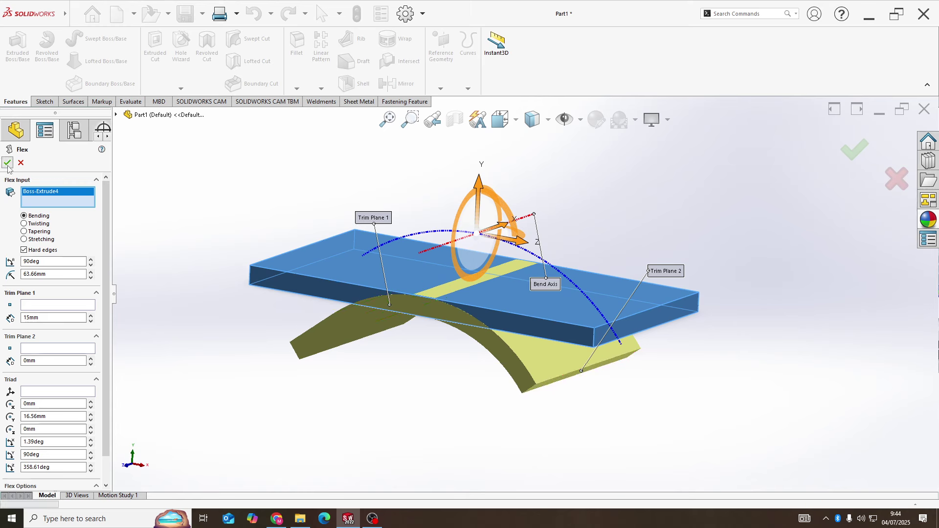
pyautogui.moveTo(341, 289); pyautogui.dragTo(419, 331, button='middle')
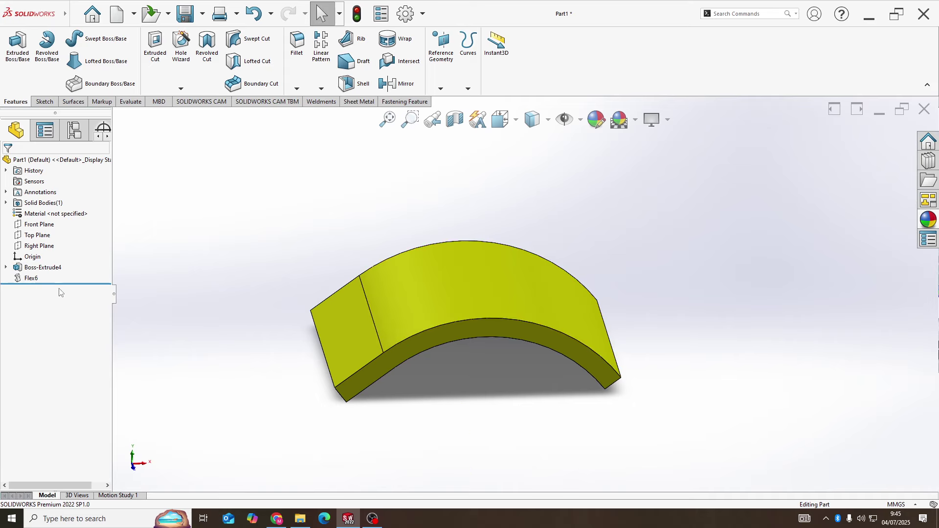
# Step: Edit the flex feature and set its Trim Plane 1 distance to 0 mm
pyautogui.rightClick(32, 281)
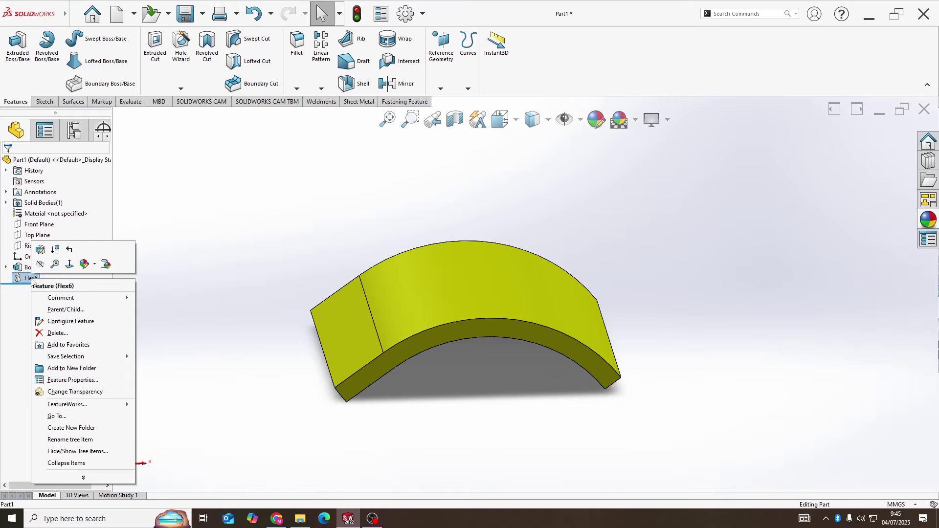
pyautogui.click(40, 249)
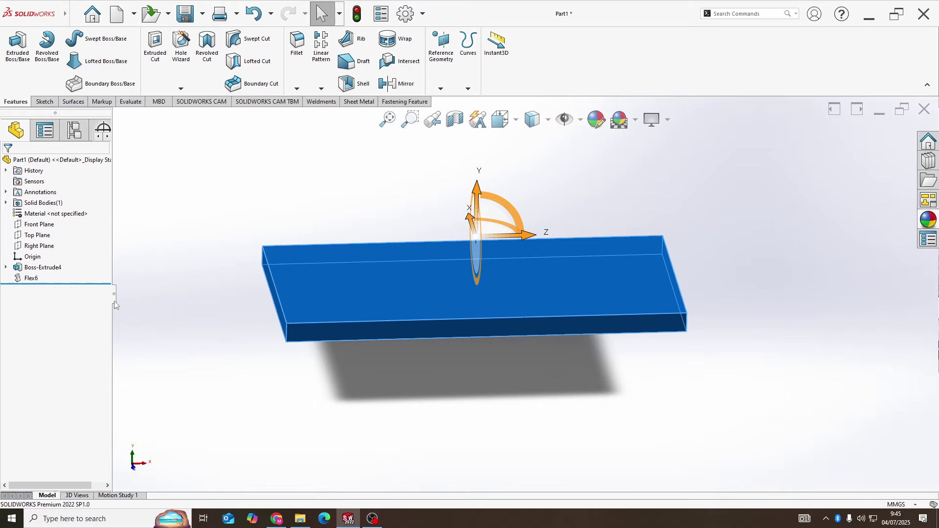
pyautogui.moveTo(410, 358); pyautogui.dragTo(372, 345, button='middle')
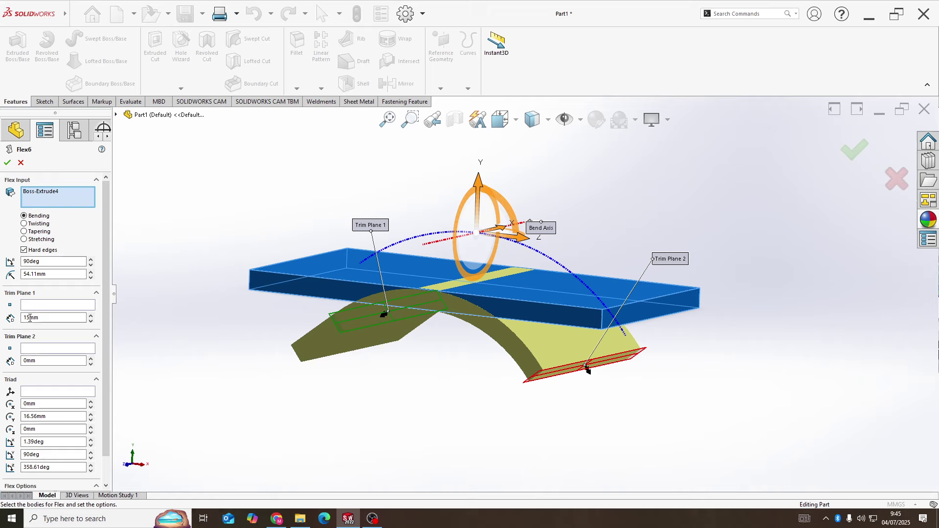
pyautogui.moveTo(30, 318); pyautogui.dragTo(26, 318)
pyautogui.write('0')
pyautogui.press('Return')
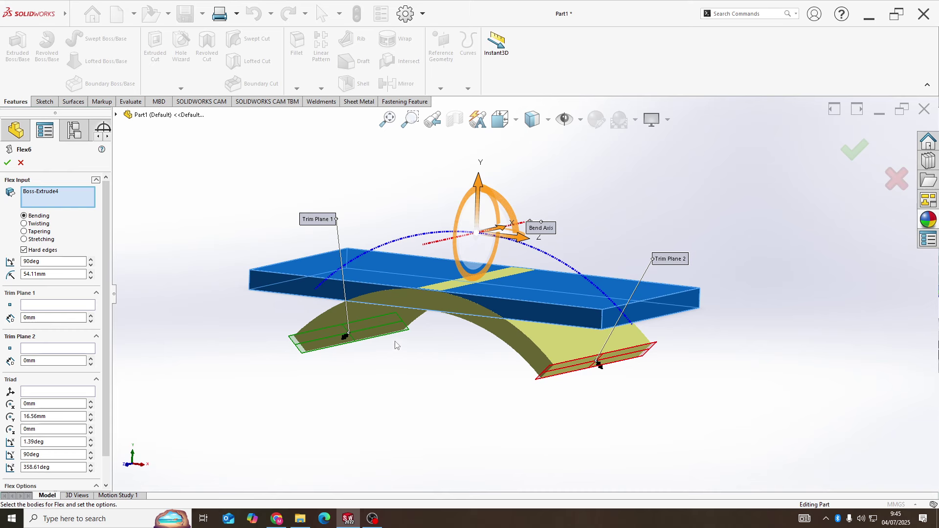
pyautogui.moveTo(394, 350); pyautogui.dragTo(391, 357, button='middle')
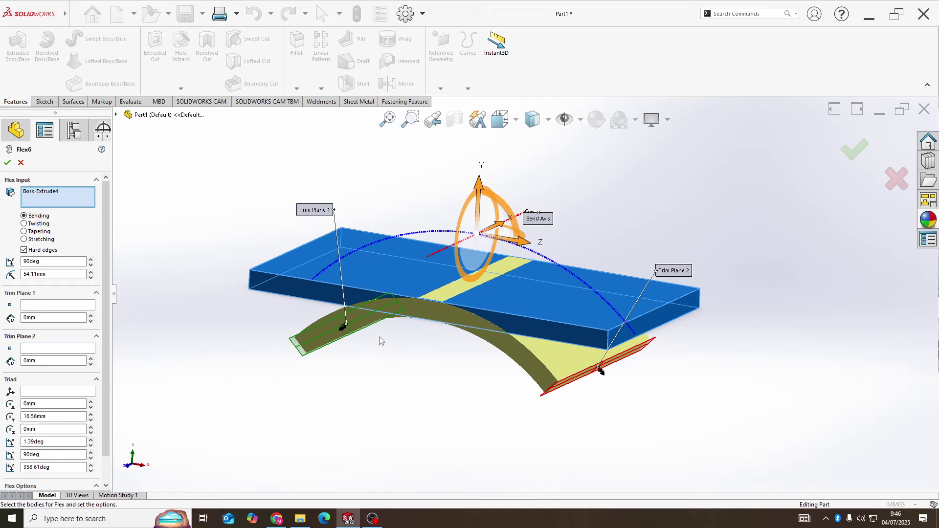
# Step: Change the flex type from bending to twisting and accept the feature
pyautogui.click(24, 225)
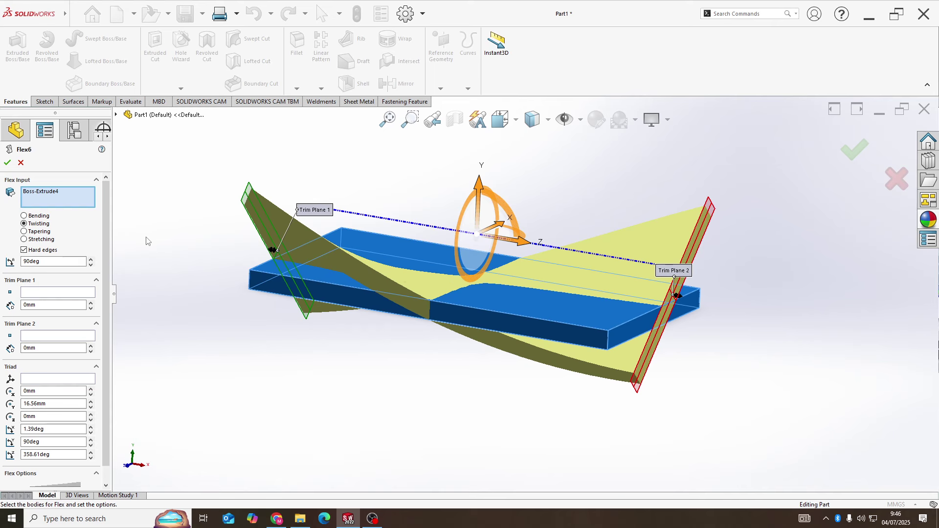
pyautogui.click(8, 163)
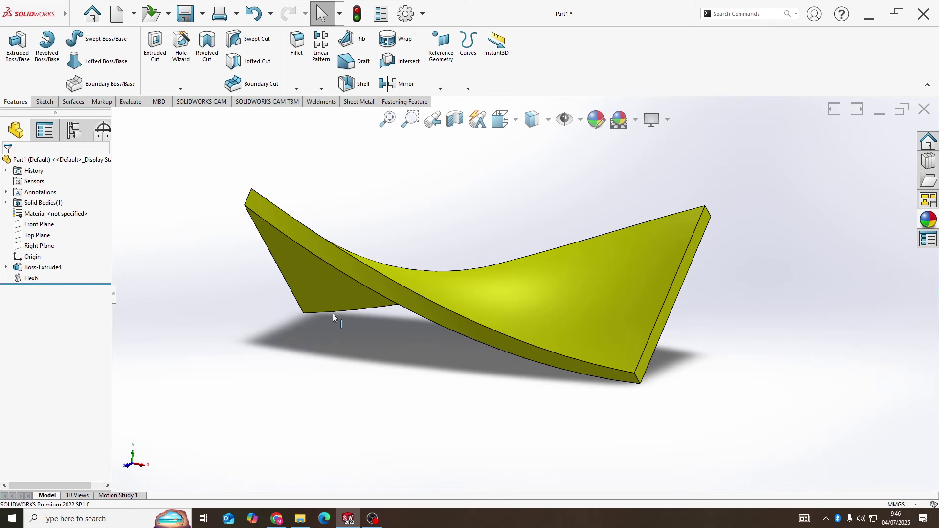
pyautogui.moveTo(460, 289); pyautogui.dragTo(454, 421, button='middle')
pyautogui.moveTo(420, 389); pyautogui.dragTo(439, 376, button='middle')
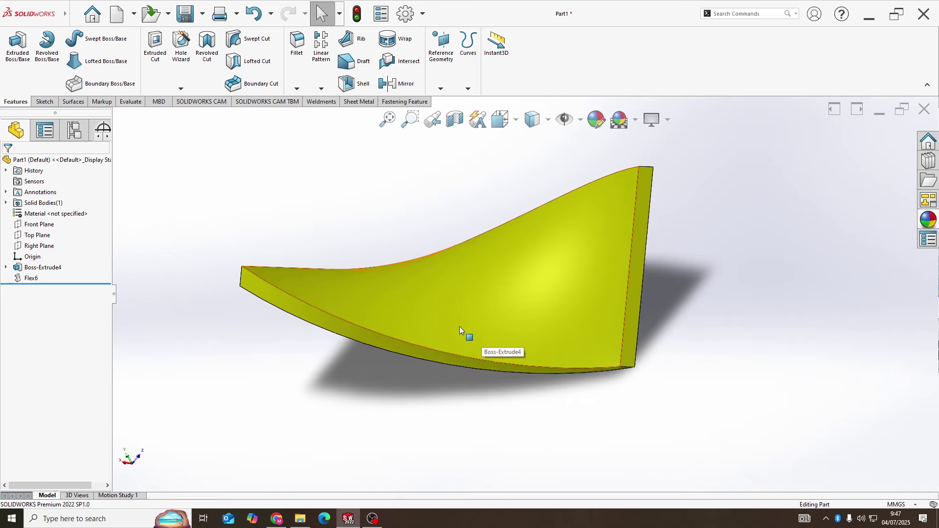
pyautogui.moveTo(465, 331); pyautogui.dragTo(449, 369, button='middle')
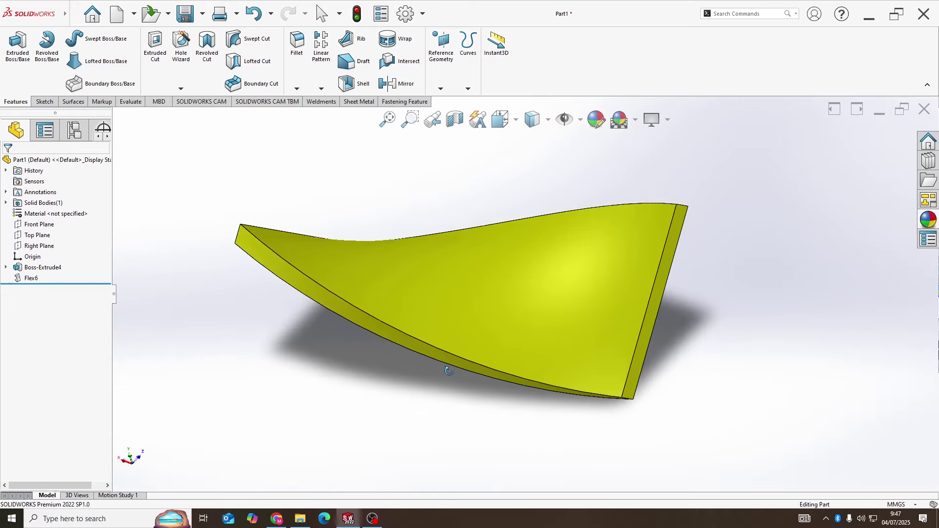
# Step: Edit the flex feature, change its type to tapering with a taper factor of 0.6, and accept it
pyautogui.rightClick(31, 279)
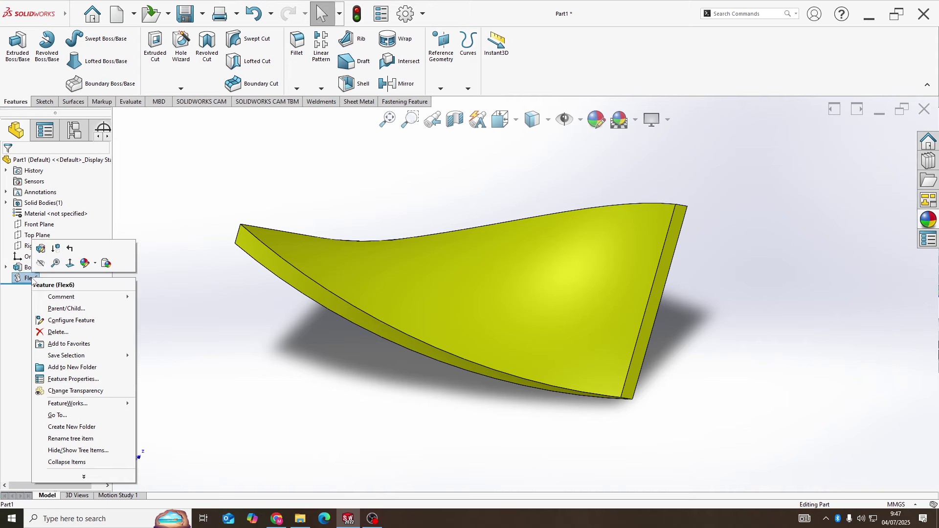
pyautogui.click(48, 258)
pyautogui.moveTo(251, 309); pyautogui.dragTo(303, 251, button='middle')
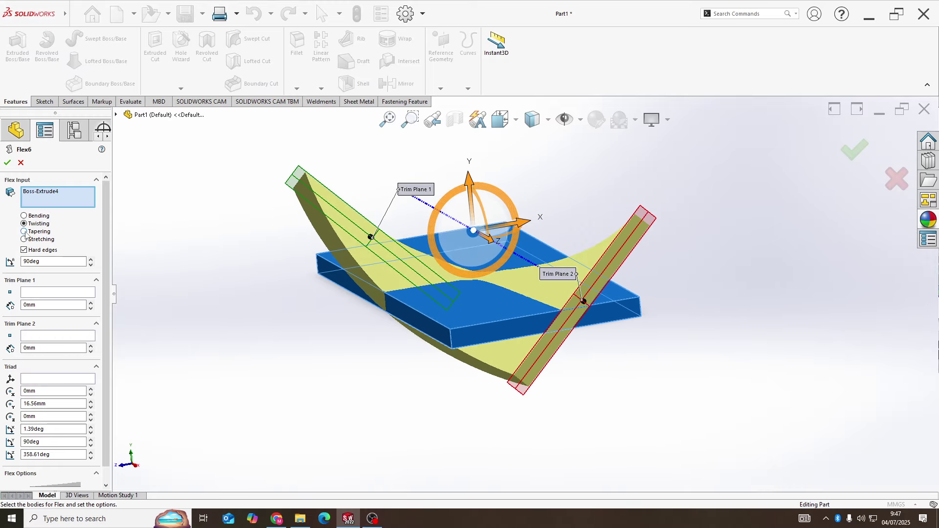
pyautogui.click(24, 232)
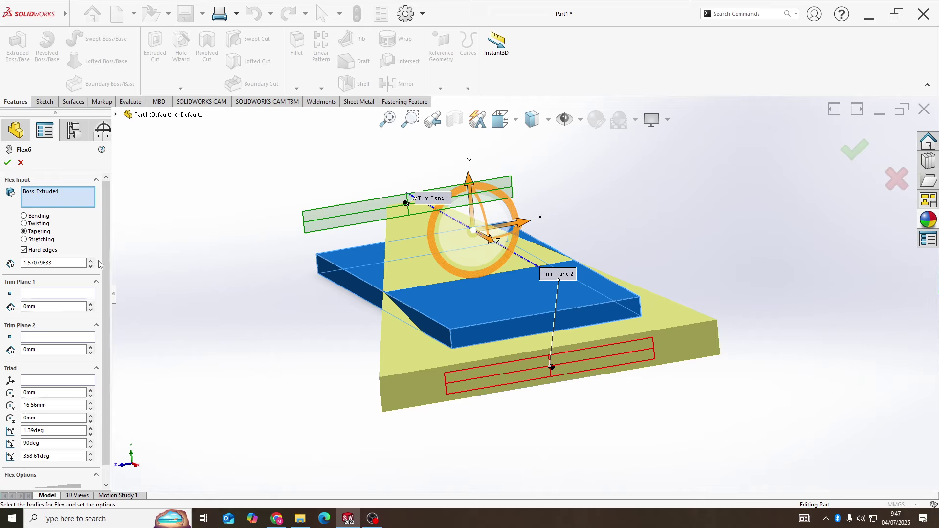
pyautogui.moveTo(85, 263); pyautogui.dragTo(22, 264)
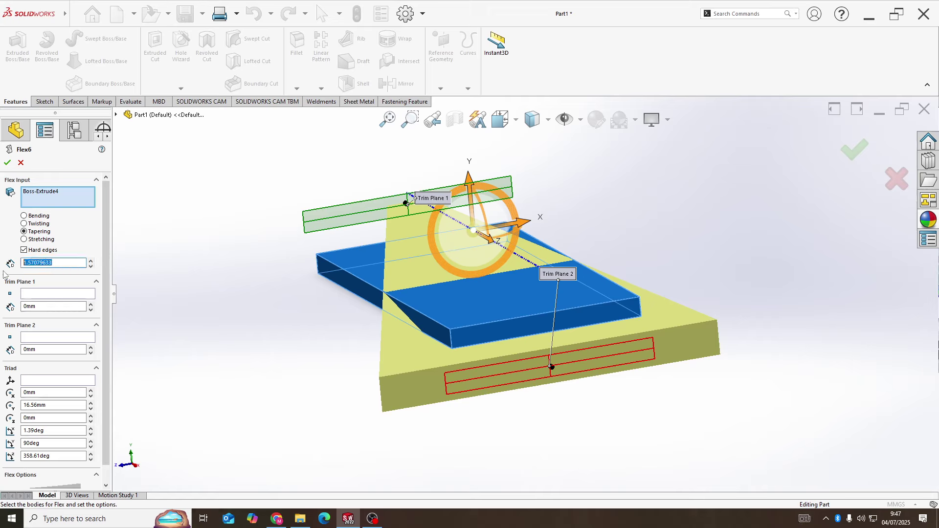
pyautogui.write('0.6')
pyautogui.moveTo(389, 318); pyautogui.dragTo(434, 344, button='middle')
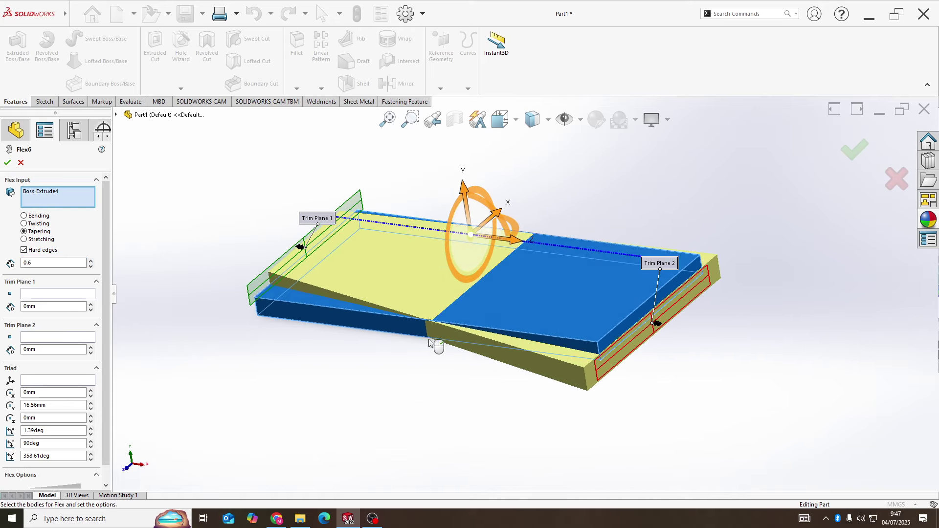
pyautogui.click(7, 163)
pyautogui.moveTo(315, 268); pyautogui.dragTo(323, 319, button='middle')
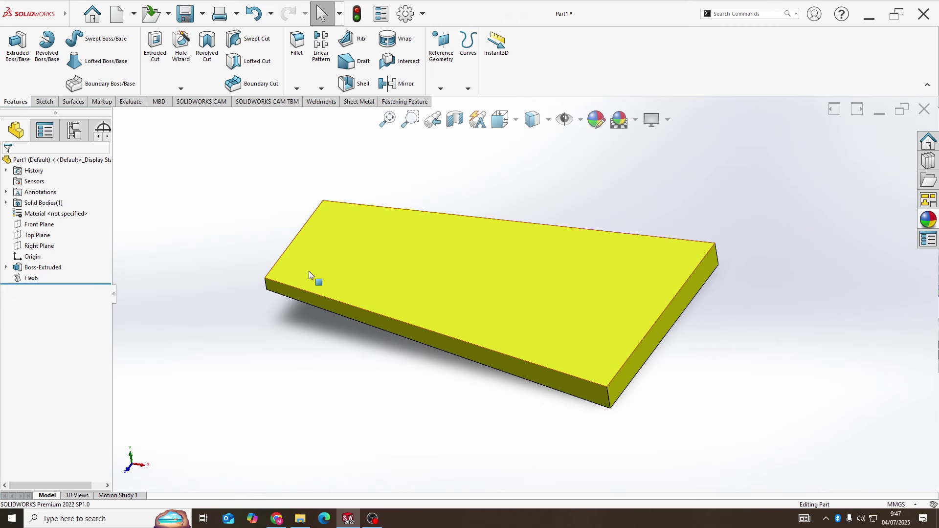
pyautogui.moveTo(312, 272); pyautogui.dragTo(343, 272, button='middle')
# Step: Edit the flex feature again, set its taper factor to 1.4, and accept it
pyautogui.rightClick(35, 278)
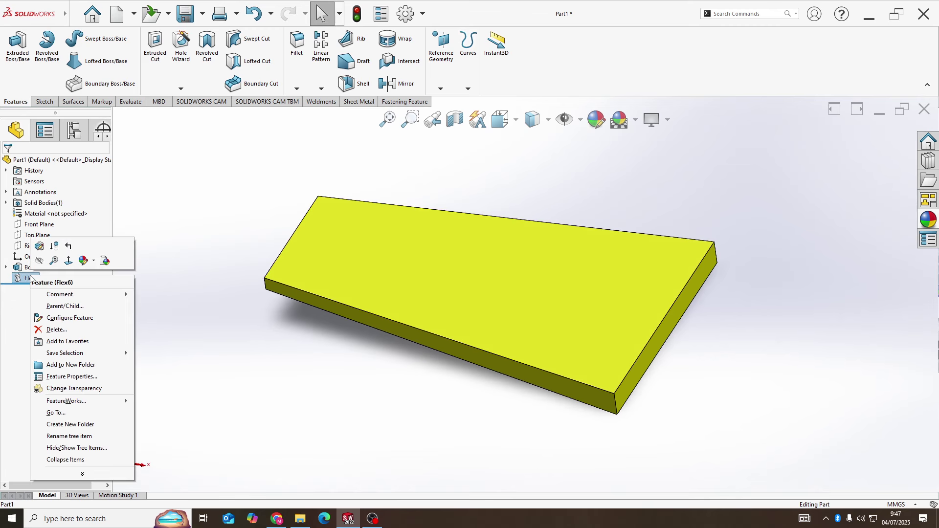
pyautogui.click(38, 247)
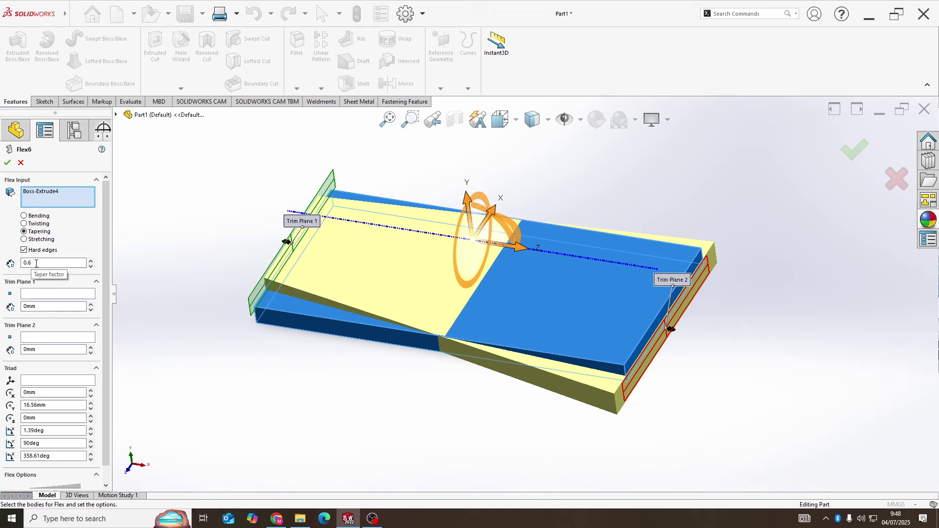
pyautogui.doubleClick(36, 264)
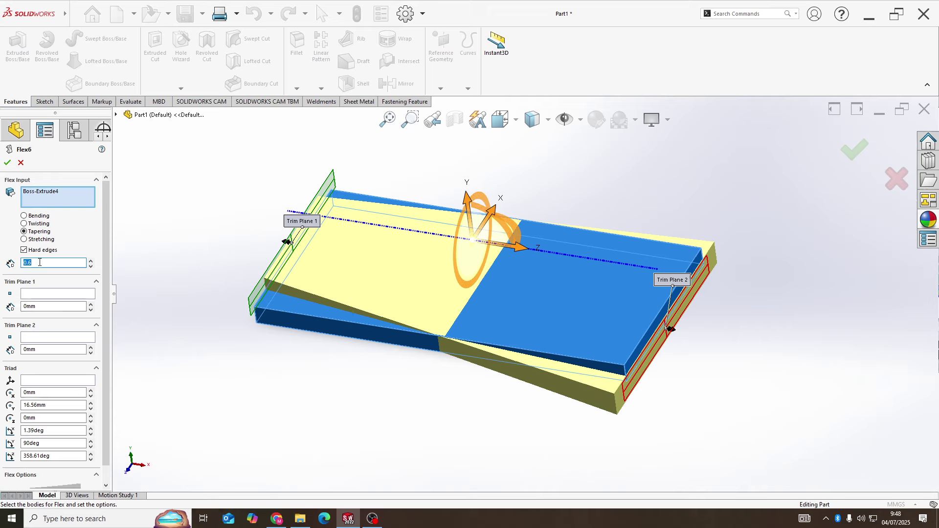
pyautogui.write('1.4')
pyautogui.click(7, 163)
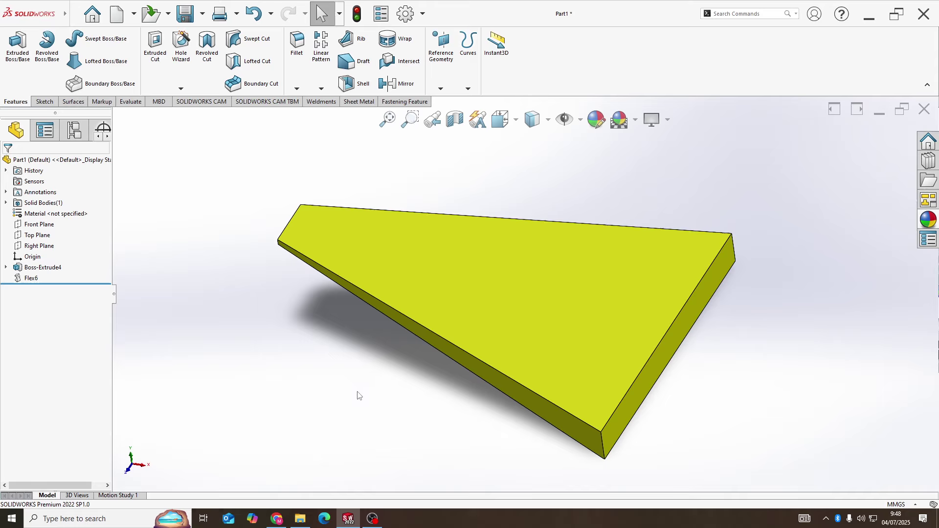
pyautogui.moveTo(359, 396); pyautogui.dragTo(333, 334, button='middle')
pyautogui.moveTo(320, 347); pyautogui.dragTo(365, 354, button='middle')
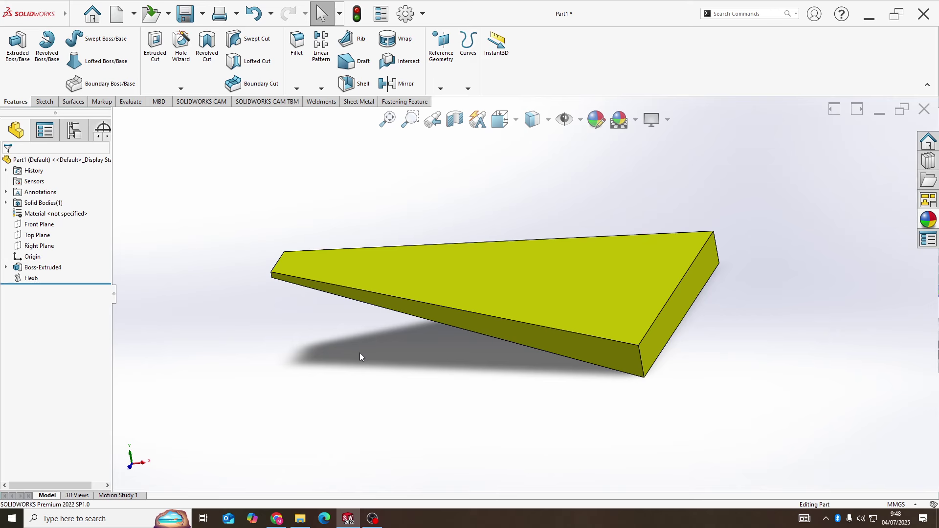
pyautogui.moveTo(359, 353); pyautogui.dragTo(360, 372, button='middle')
# Step: Edit the flex feature, change its type to stretching with a stretch distance of 50 mm, and accept it
pyautogui.rightClick(31, 287)
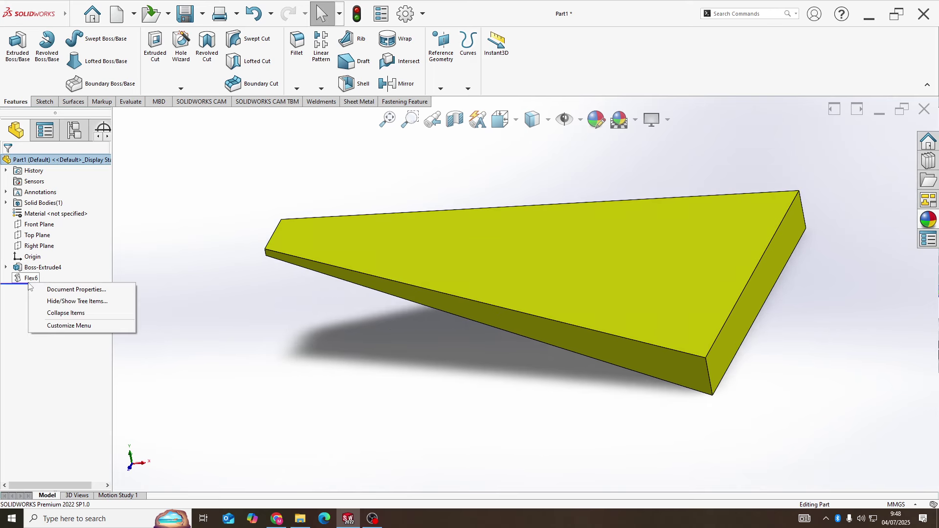
pyautogui.rightClick(30, 278)
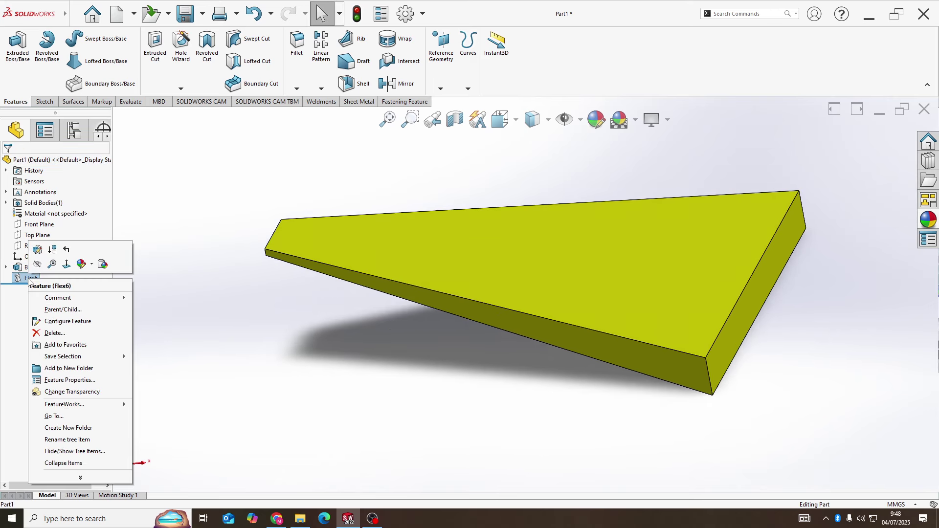
pyautogui.click(37, 250)
pyautogui.moveTo(242, 254)
pyautogui.mouseDown(button='middle')
pyautogui.moveTo(209, 260)
pyautogui.moveTo(224, 242)
pyautogui.moveTo(237, 252)
pyautogui.mouseUp(button='middle')
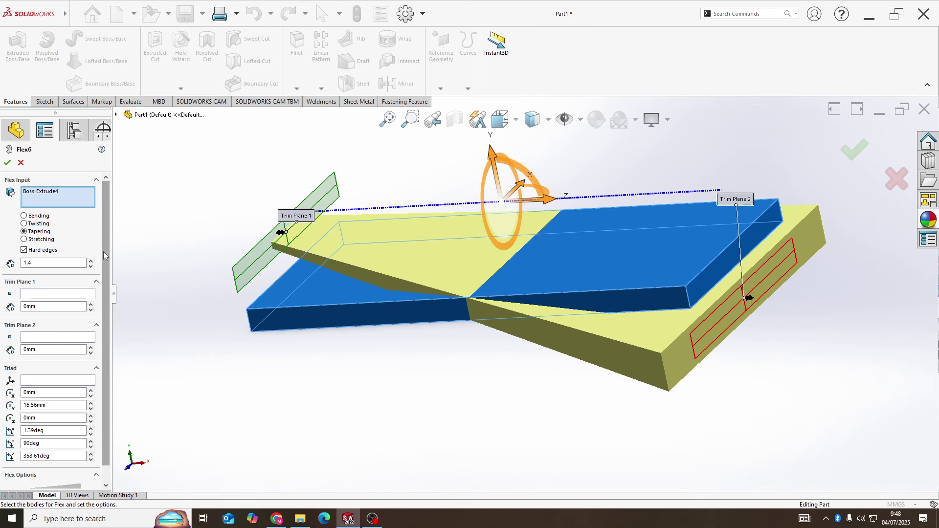
pyautogui.click(24, 239)
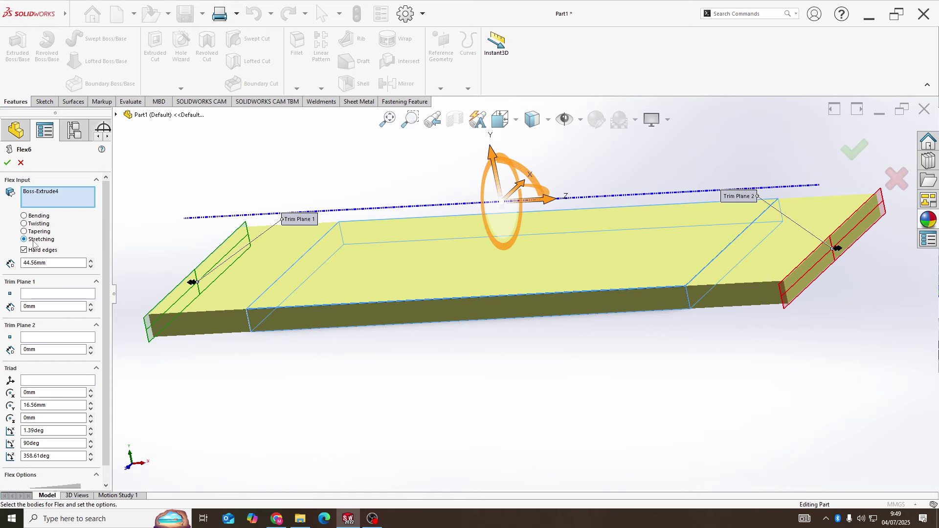
pyautogui.scroll(3, 440, 274)
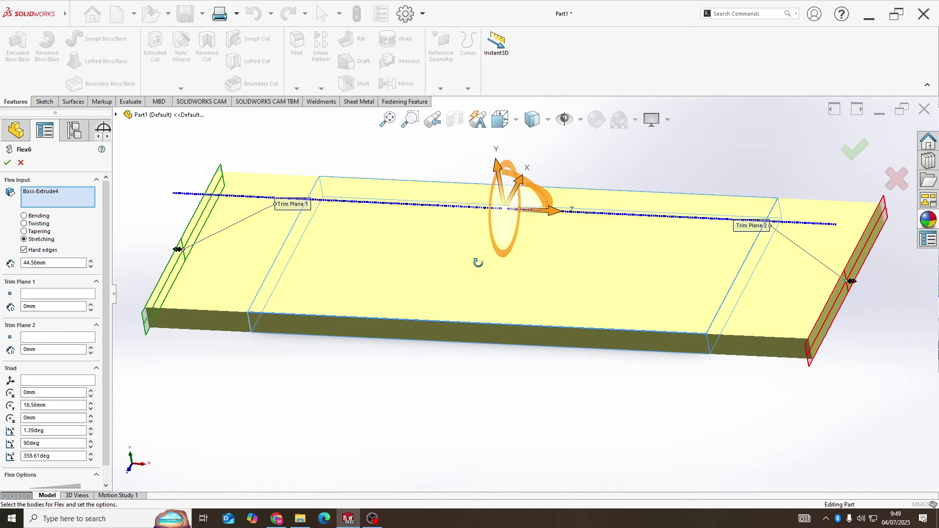
pyautogui.moveTo(439, 272); pyautogui.dragTo(451, 295, button='middle')
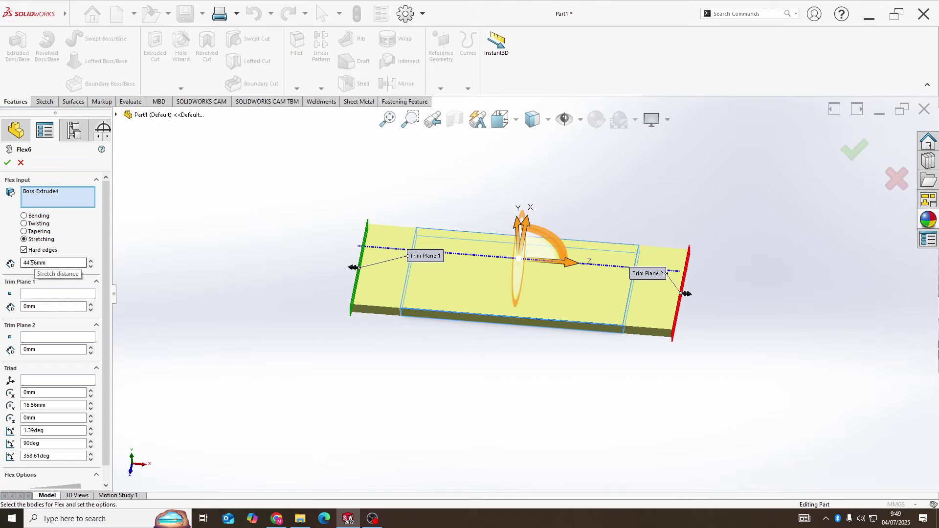
pyautogui.moveTo(23, 264); pyautogui.dragTo(41, 267)
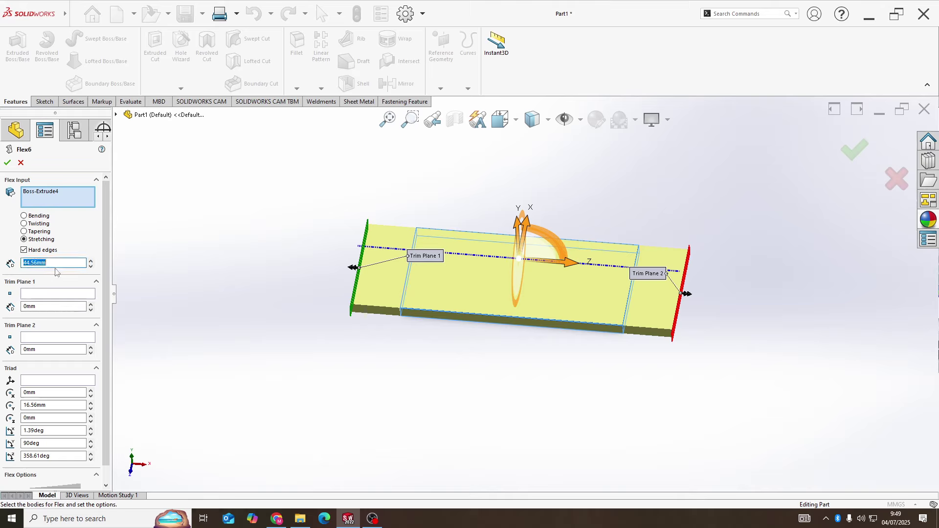
pyautogui.write('50')
pyautogui.press('Return')
pyautogui.click(8, 162)
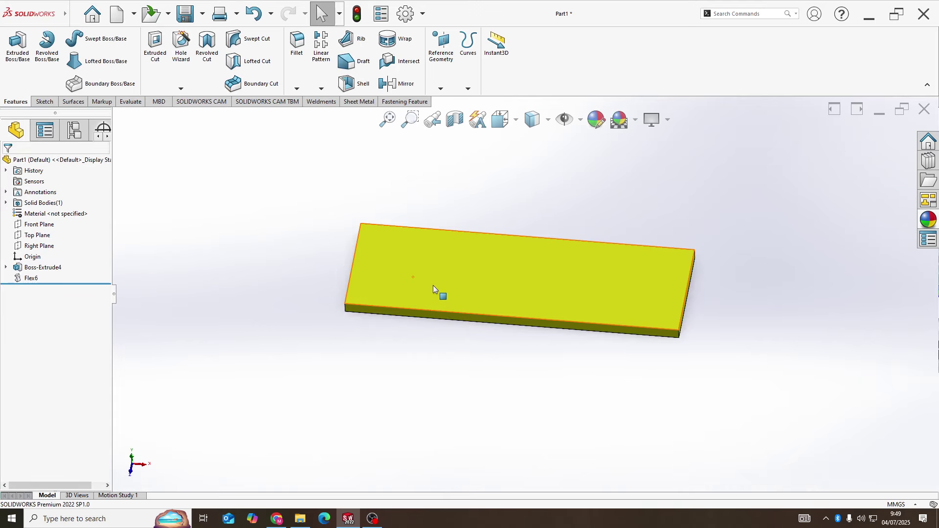
# Step: View the stretched plate from the top and measure the length of its long edge
pyautogui.moveTo(435, 292); pyautogui.dragTo(441, 313, button='middle')
pyautogui.press('space')
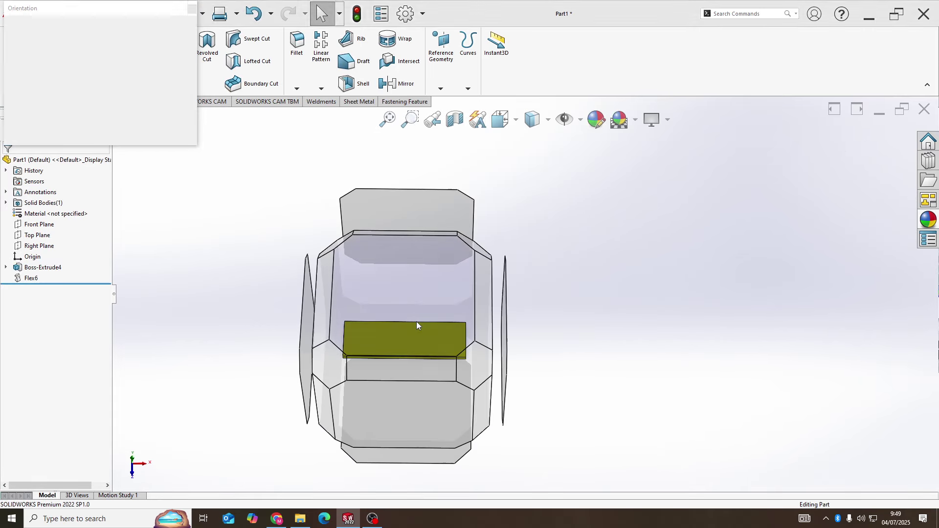
pyautogui.click(416, 321)
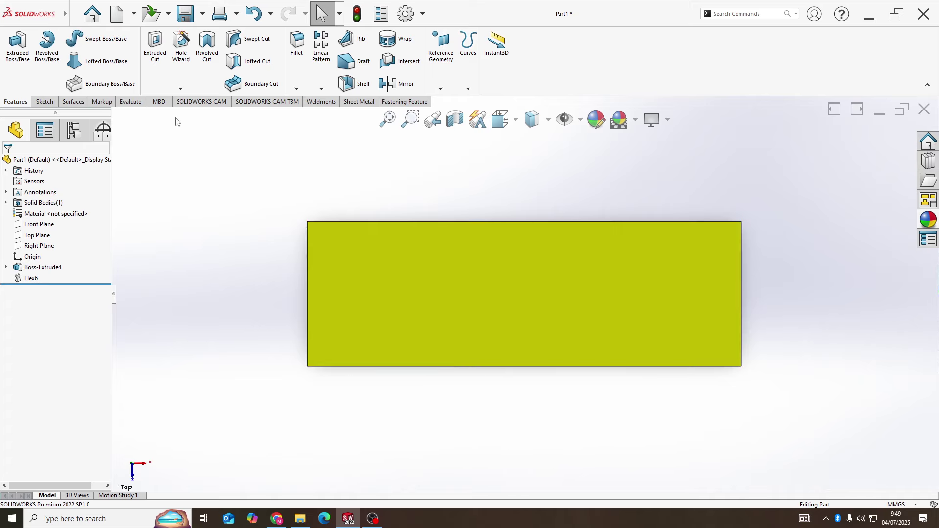
pyautogui.click(131, 102)
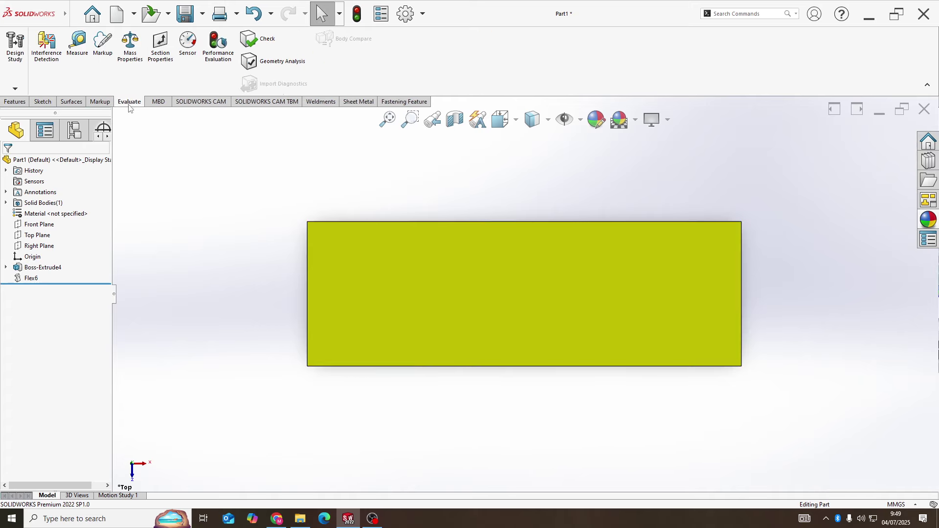
pyautogui.click(81, 62)
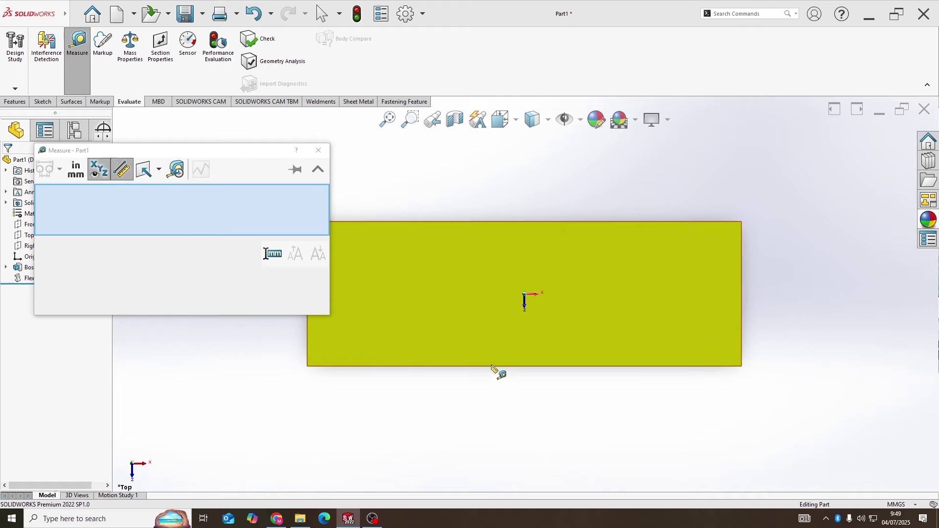
pyautogui.click(507, 367)
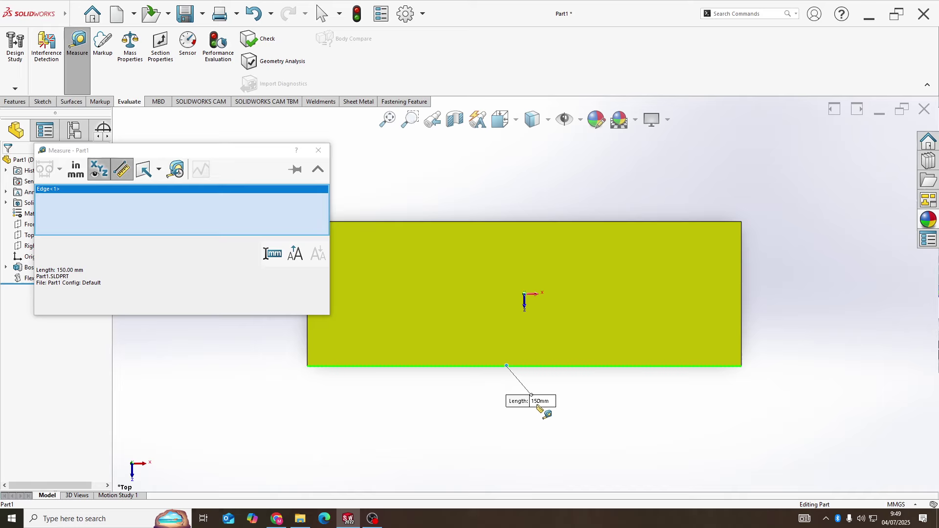
pyautogui.click(319, 150)
# Step: Edit the flex feature and change its type from stretching back to bending
pyautogui.rightClick(38, 279)
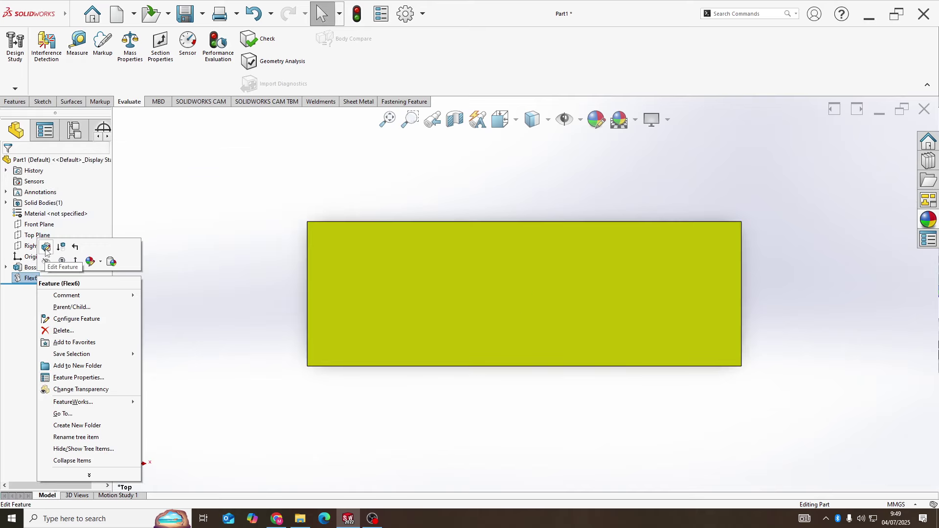
pyautogui.click(45, 248)
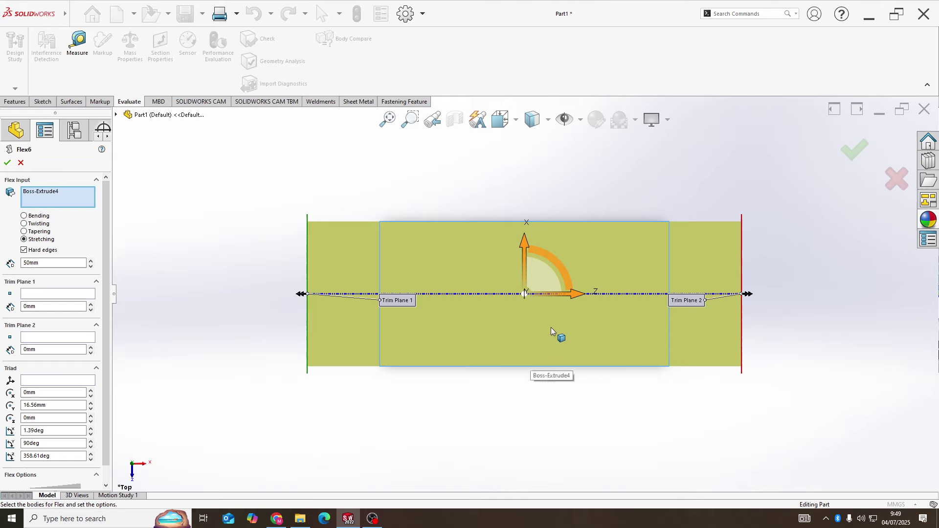
pyautogui.click(24, 217)
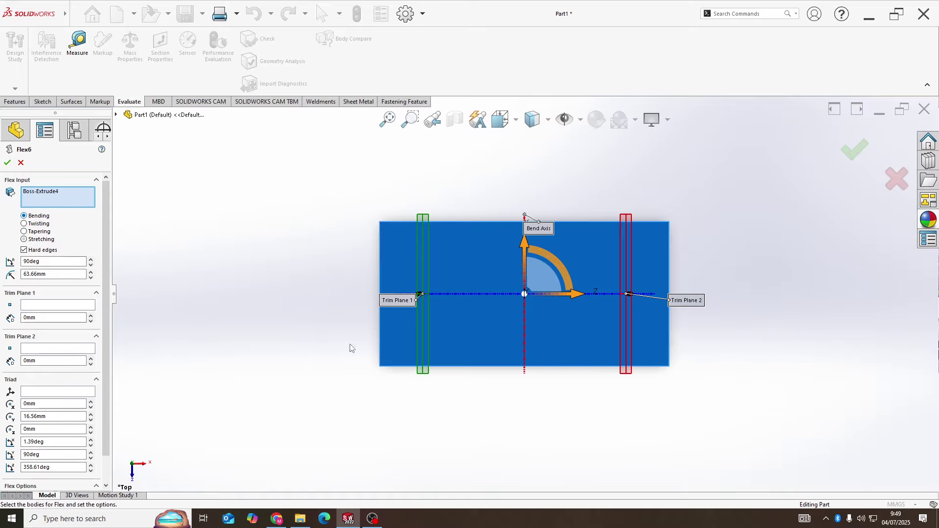
pyautogui.moveTo(351, 348); pyautogui.dragTo(467, 247, button='middle')
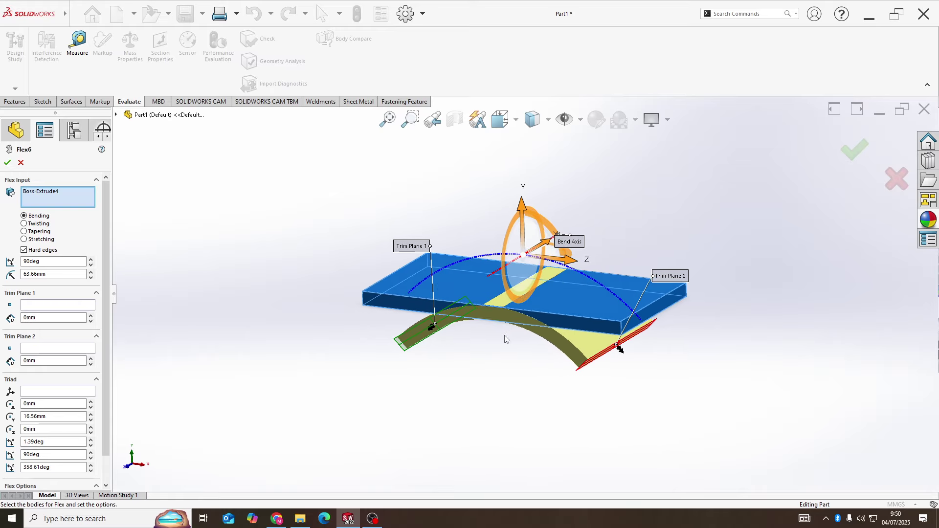
pyautogui.moveTo(506, 339); pyautogui.dragTo(490, 306, button='middle')
# Step: Reposition the flex triad freehand to about X -19.5 mm, Y 12.7 mm and Z -27.7 mm to shift the bend
pyautogui.moveTo(555, 248); pyautogui.dragTo(611, 262)
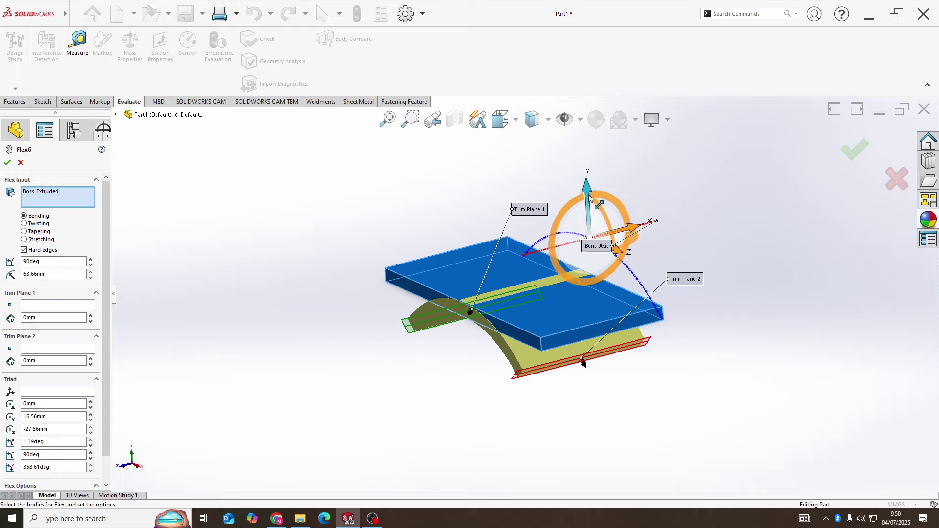
pyautogui.moveTo(591, 197); pyautogui.dragTo(572, 253)
pyautogui.moveTo(608, 259)
pyautogui.mouseDown(button='middle')
pyautogui.moveTo(612, 226)
pyautogui.moveTo(615, 264)
pyautogui.mouseUp(button='middle')
pyautogui.moveTo(613, 256); pyautogui.dragTo(528, 266)
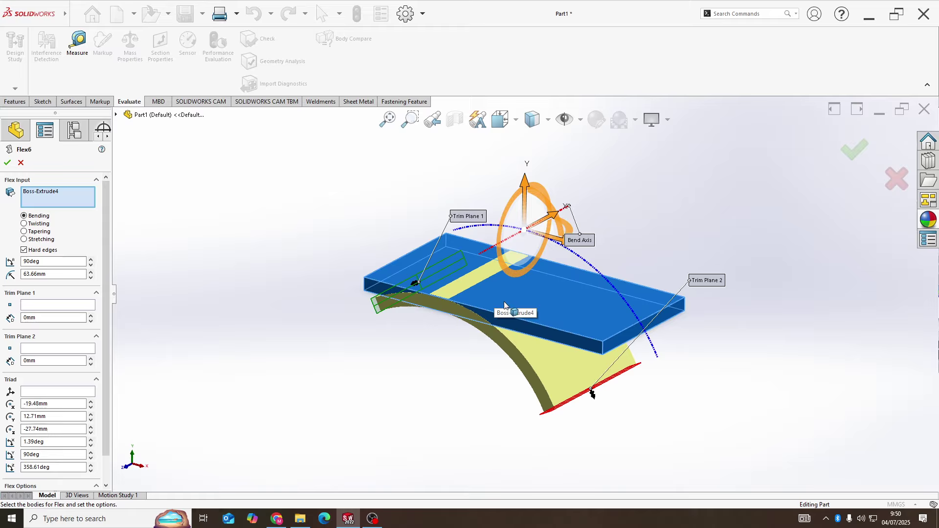
# Step: Inspect the bend preview from the side, change the flex type to twisting, and accept the feature
pyautogui.moveTo(488, 275); pyautogui.dragTo(497, 314, button='middle')
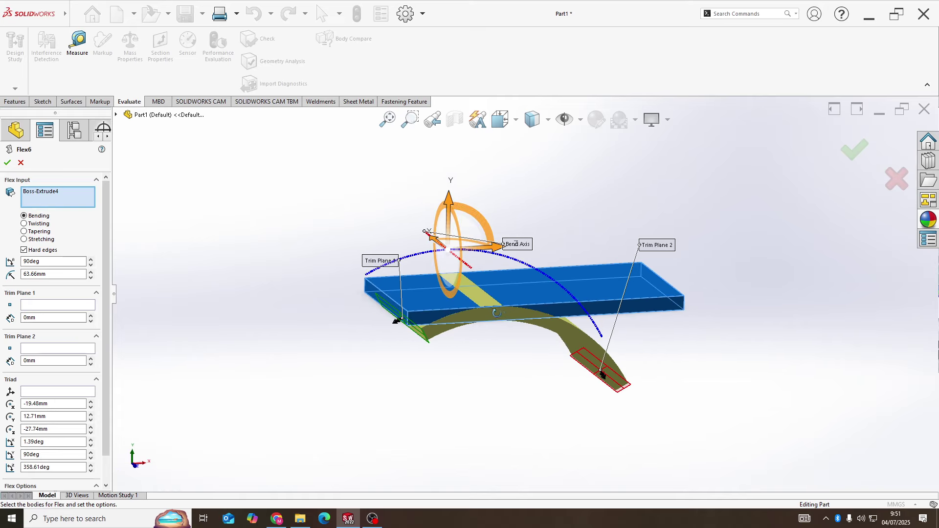
pyautogui.moveTo(428, 311); pyautogui.dragTo(526, 341, button='middle')
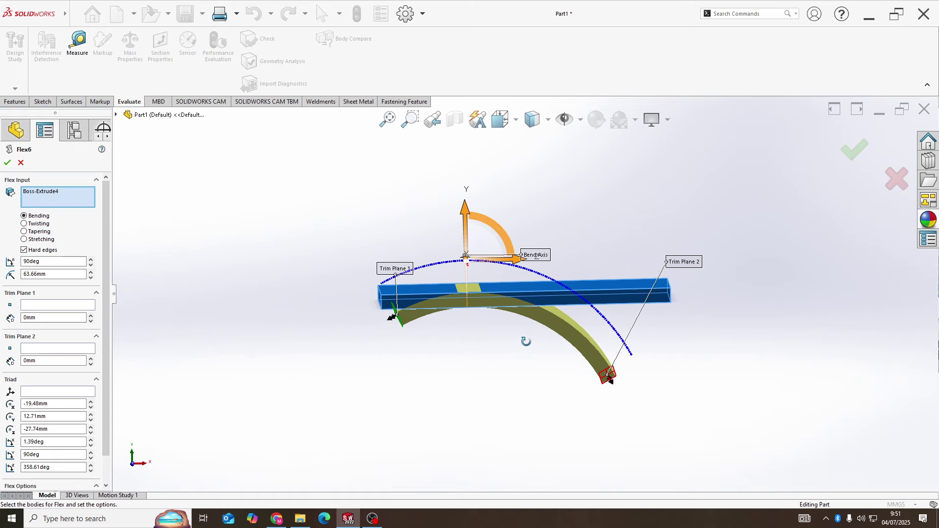
pyautogui.moveTo(526, 341); pyautogui.dragTo(495, 344, button='middle')
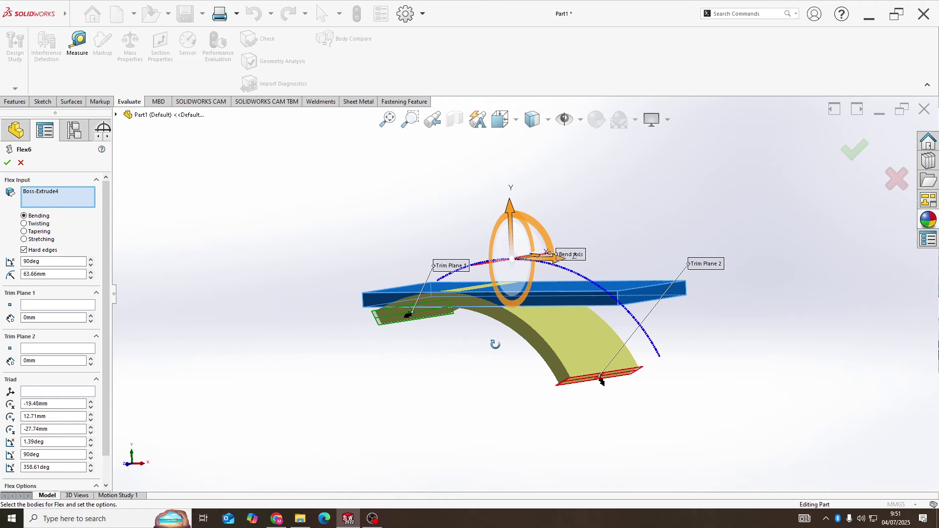
pyautogui.moveTo(495, 344); pyautogui.dragTo(493, 342, button='middle')
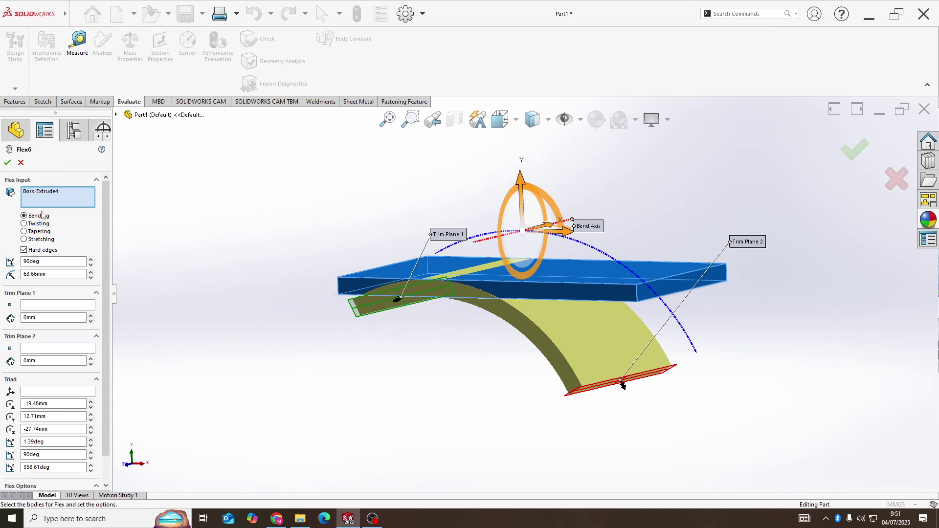
pyautogui.press('Return')
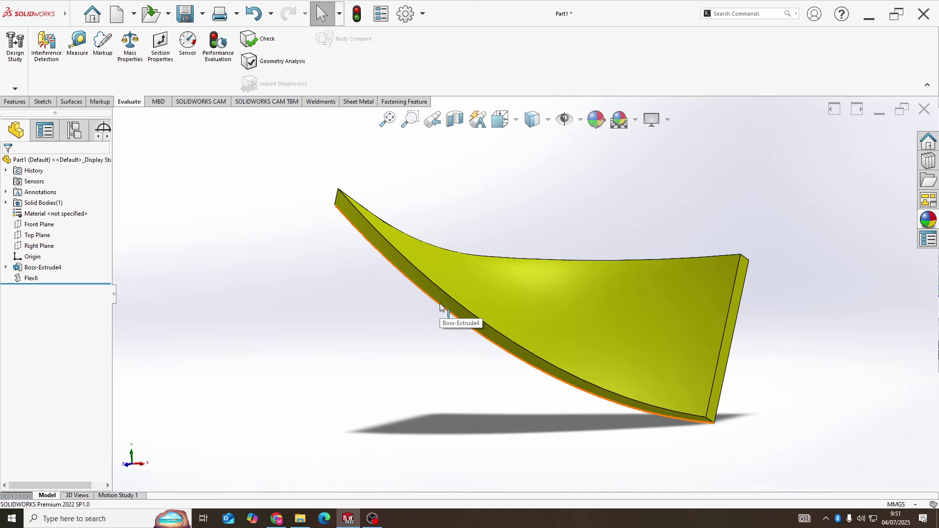
pyautogui.moveTo(440, 307); pyautogui.dragTo(414, 277, button='middle')
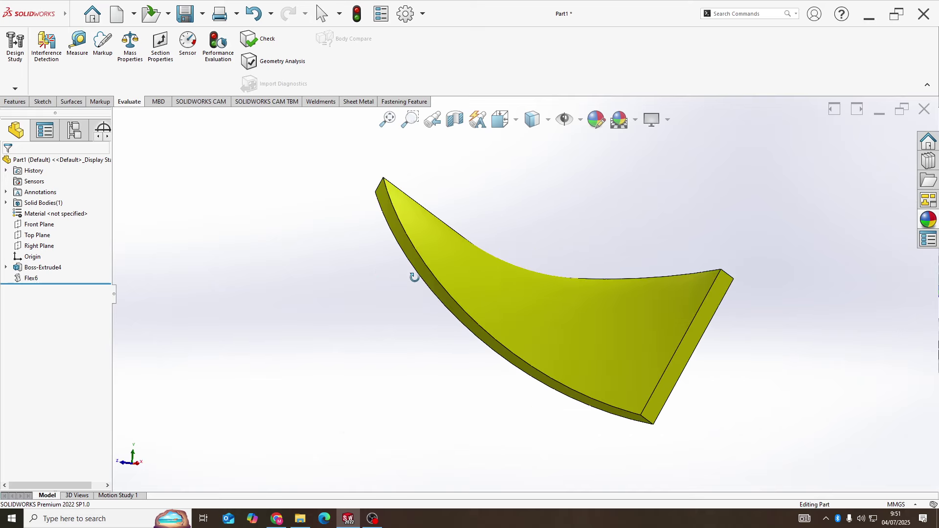